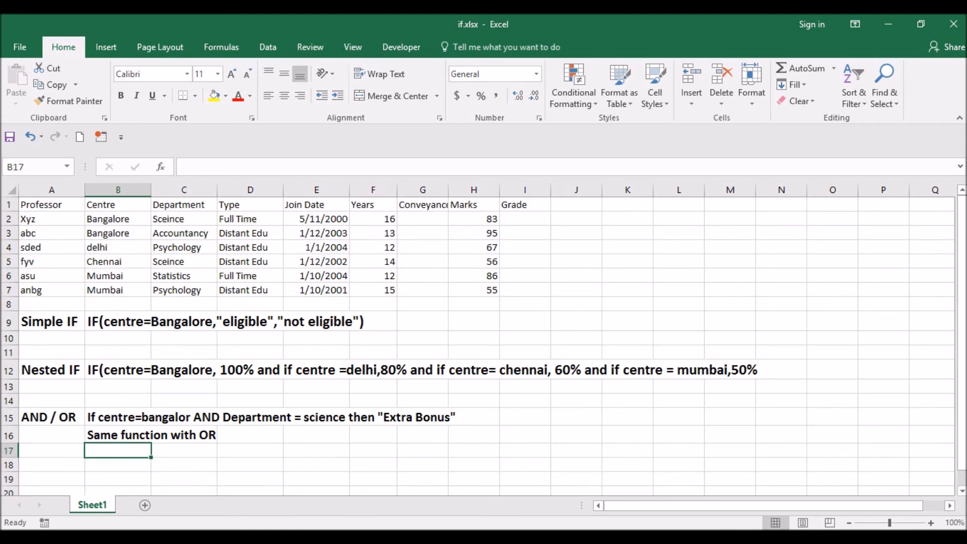
- Start an IF formula in G2 that tests whether the centre in B2 equals "Bangalore"
click(424, 219)
text(=if()
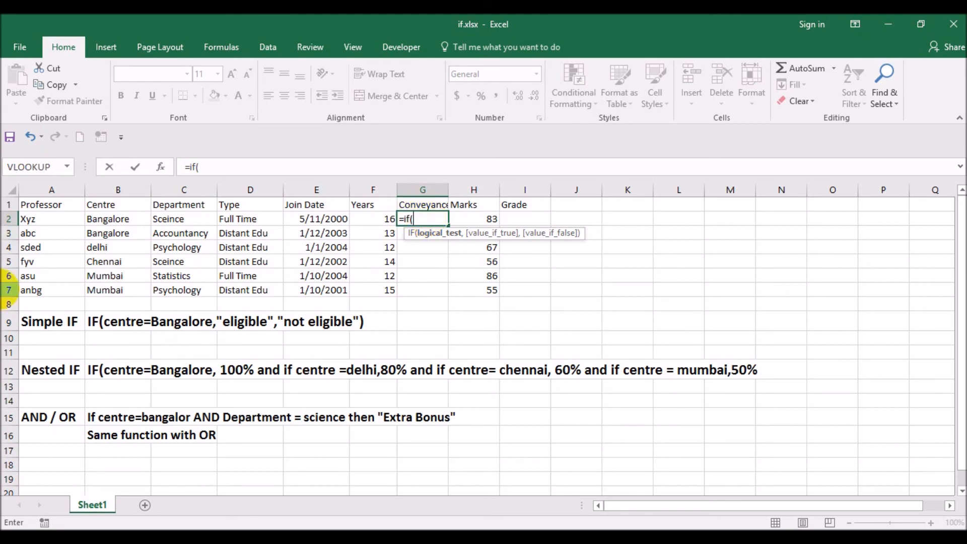
click(123, 219)
text(=)
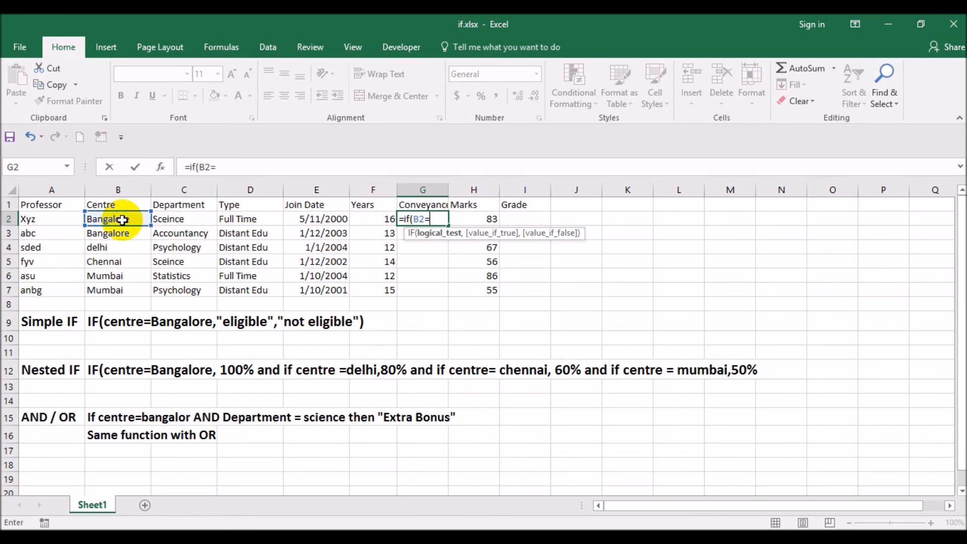
text("Bangalore",)
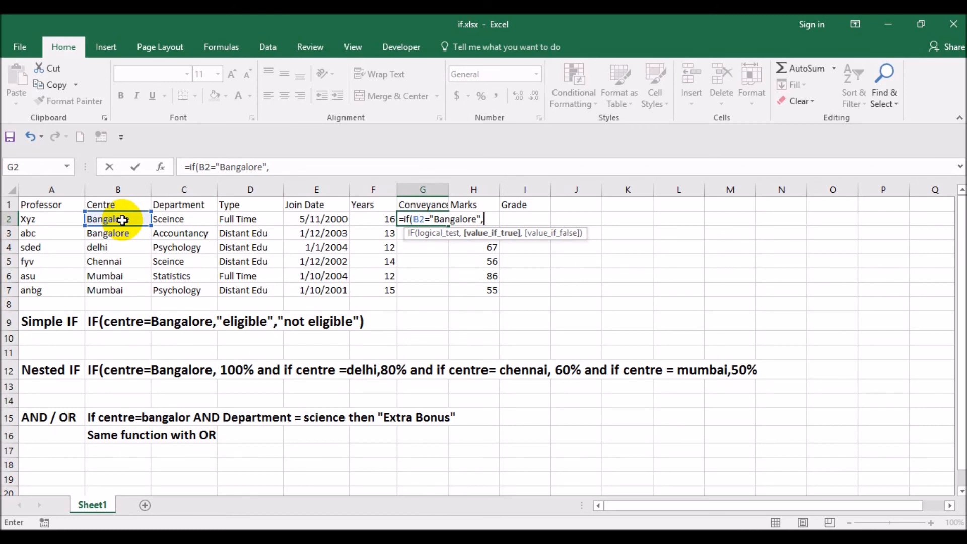
- Complete the G2 formula with "Eligible" as the true result and "not eligible" as the false result
text("Eligible)
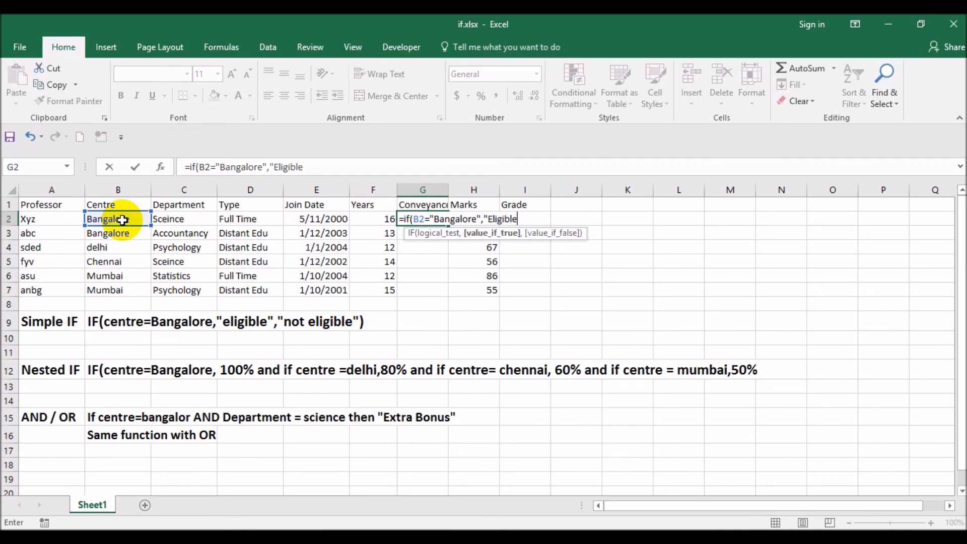
text(",)
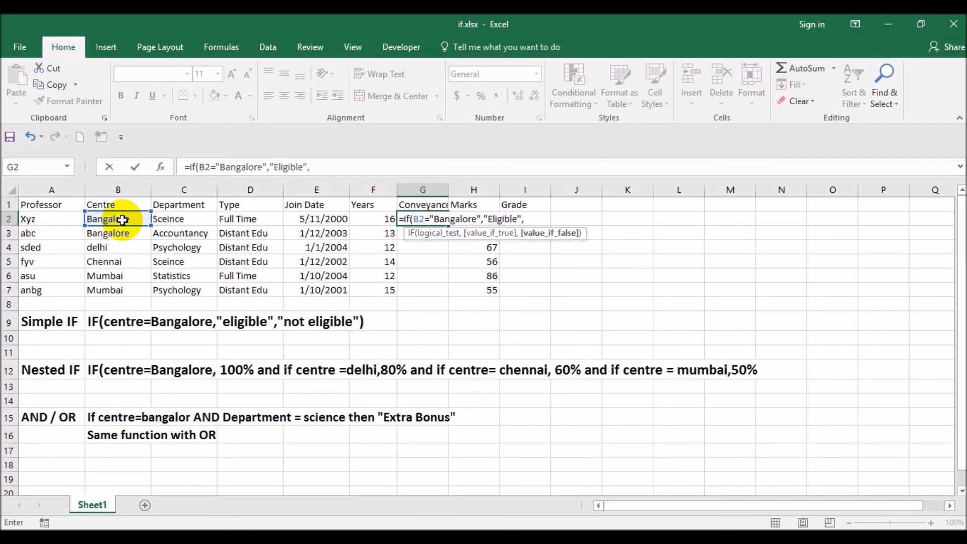
text(not el)
key(BackSpace)
key(BackSpace)
key(BackSpace)
key(BackSpace)
key(BackSpace)
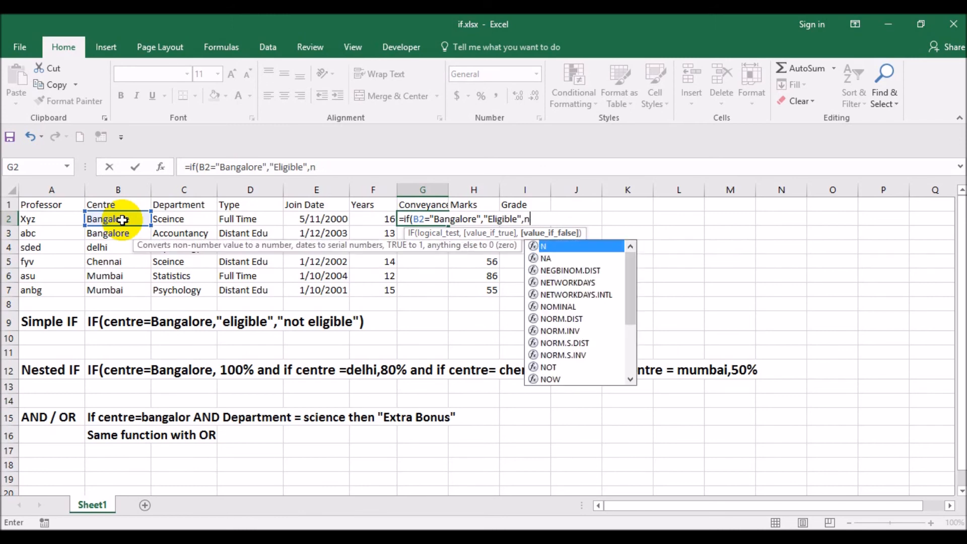
key(BackSpace)
text("no)
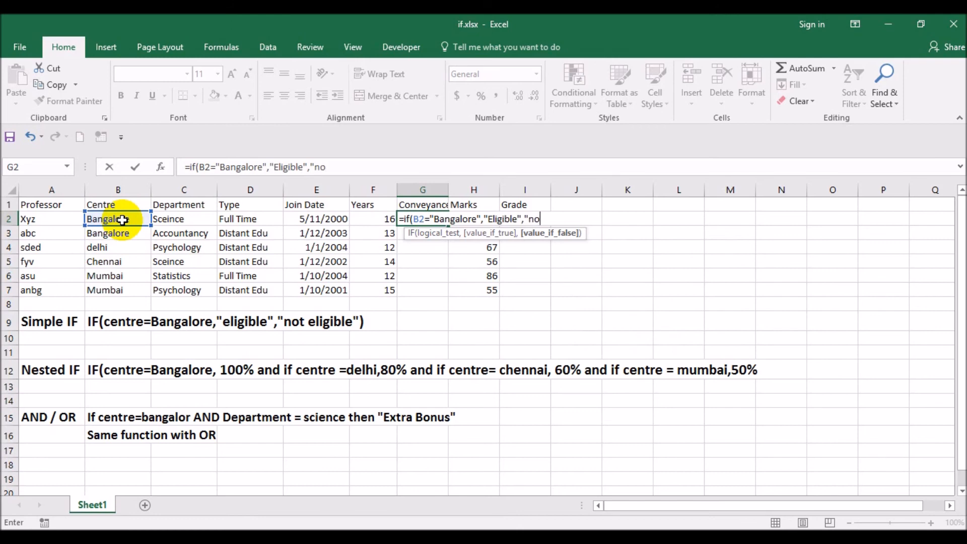
text(t eligible"))
key(Return)
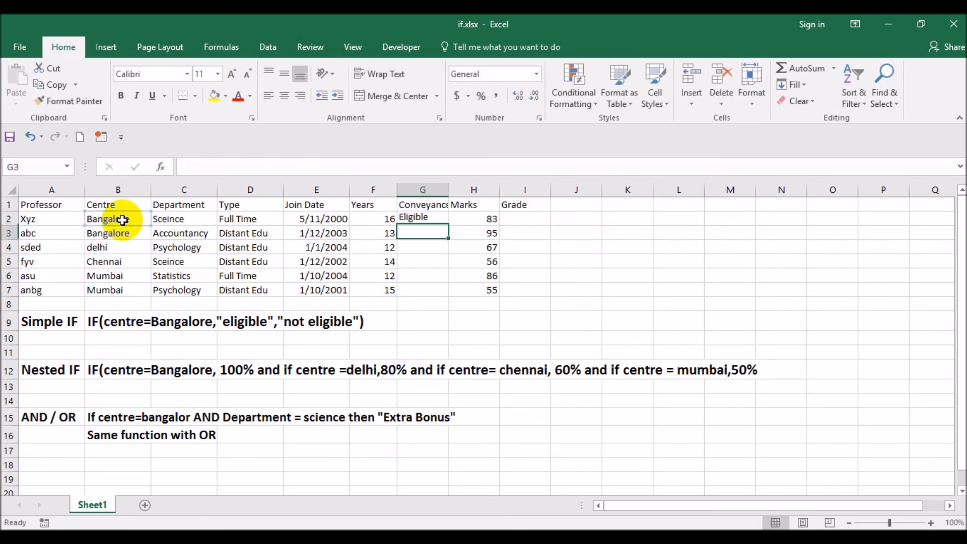
- Copy the IF formula from G2 down through G7
key(Up)
key(ctrl+c)
key(Down)
key(Return)
key(ctrl+c)
key(Down)
key(shift+Down)
key(shift+Down)
key(shift+Down)
key(Return)
- Examine the copied IF formulas and their results in the Conveyance column against each professor's centre
key(Up)
key(Up)
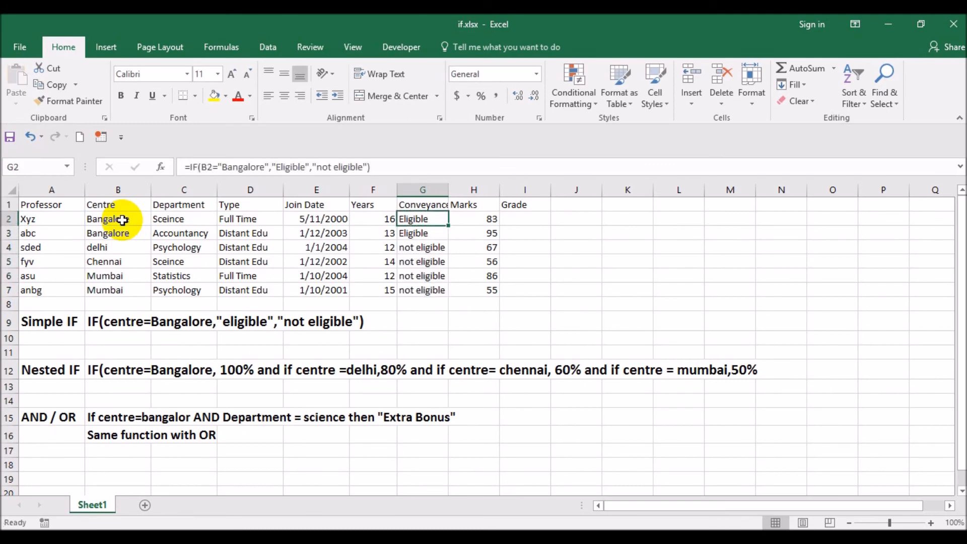
key(shift+Down)
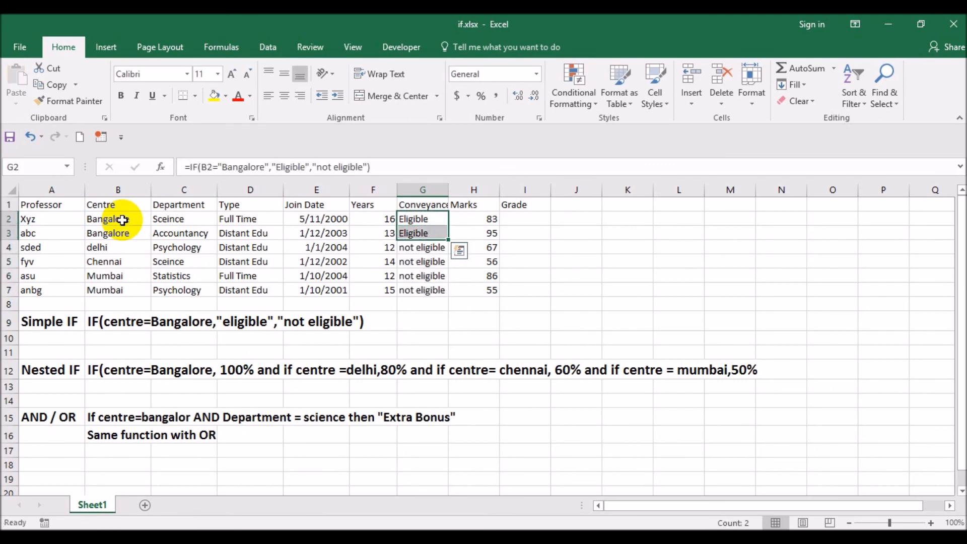
click(122, 220)
key(Right)
key(Right)
key(Right)
key(Right)
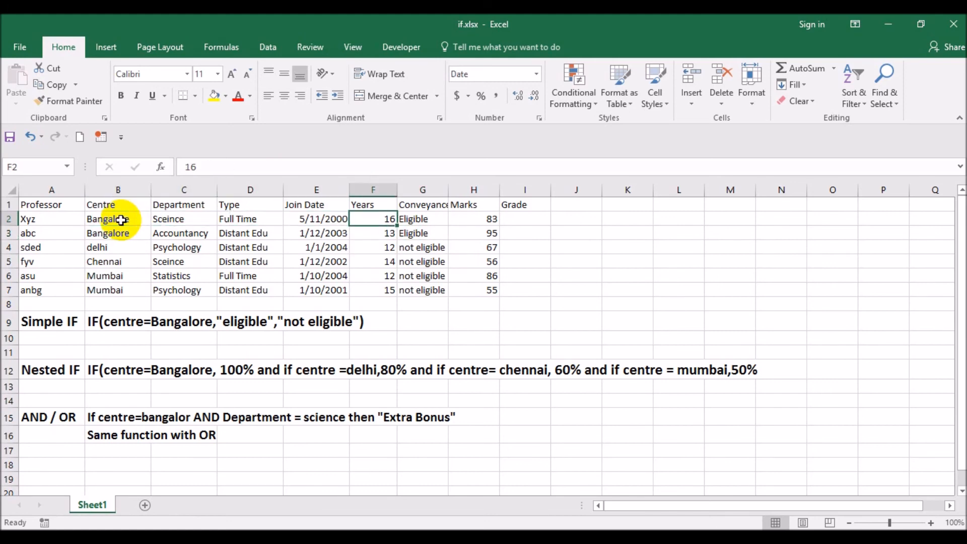
key(Down)
key(Right)
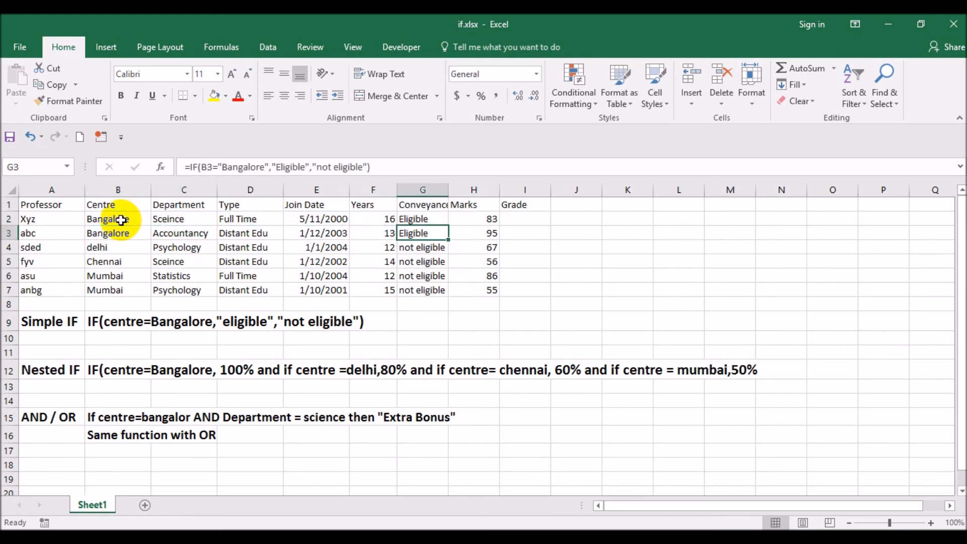
key(Up)
key(Down)
key(Down)
key(Down)
- Clear the IF formulas from cells G2 to G7 in the Conveyance column
key(Up)
key(Up)
key(Up)
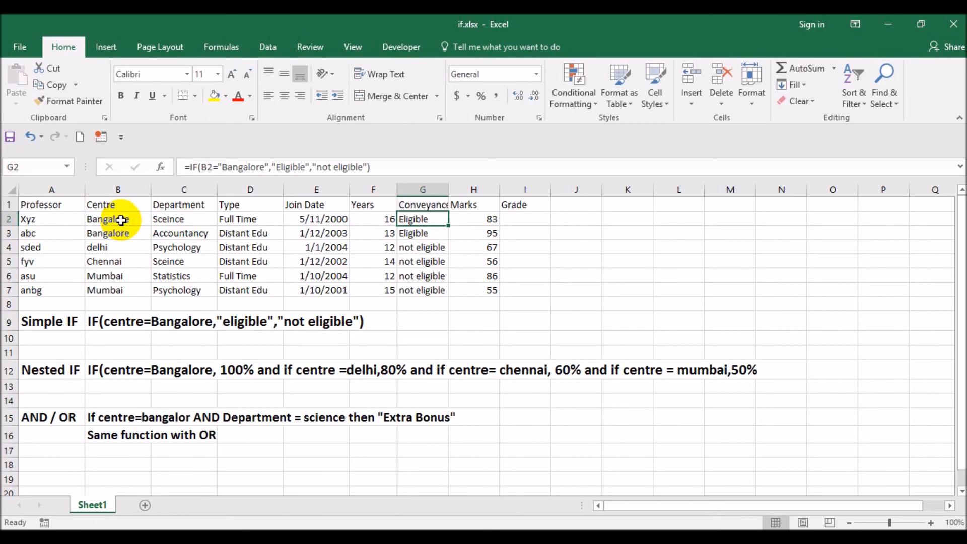
key(shift+Down)
key(shift+Down)
key(shift+Down)
key(shift+Down)
key(shift+Down)
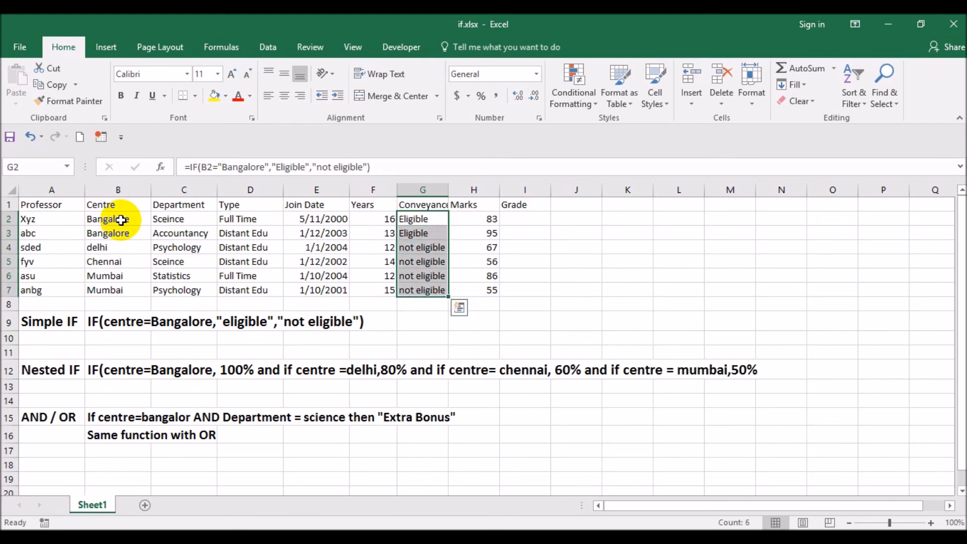
key(Delete)
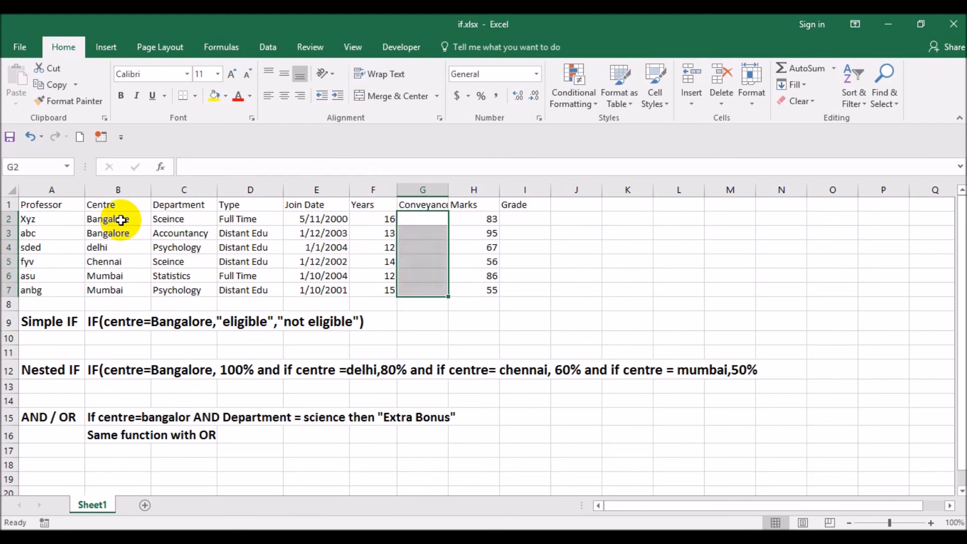
- Start a new IF formula in G2 that tests whether B2 equals "Bangalore"
key(shift+Up)
key(shift+Up)
key(shift+Up)
key(shift+Up)
key(shift+Up)
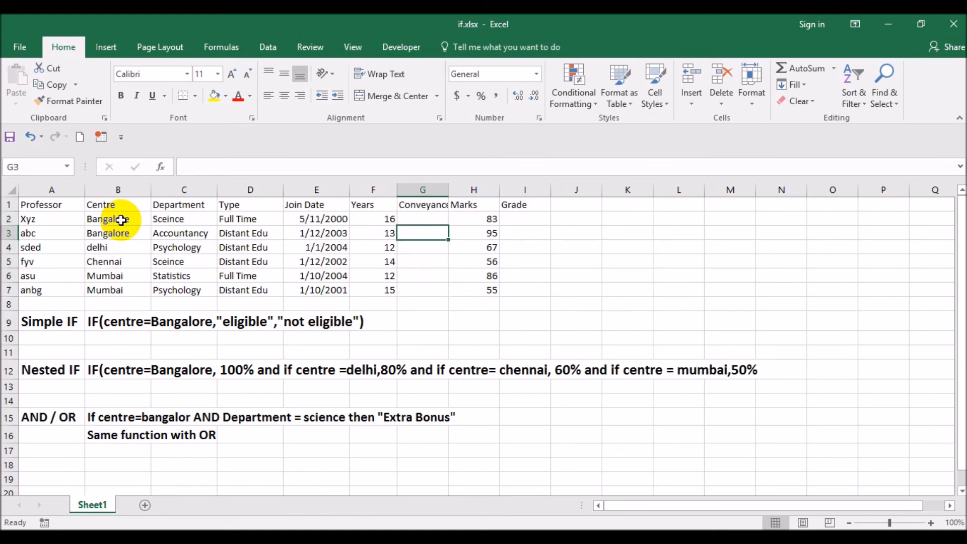
text(=)
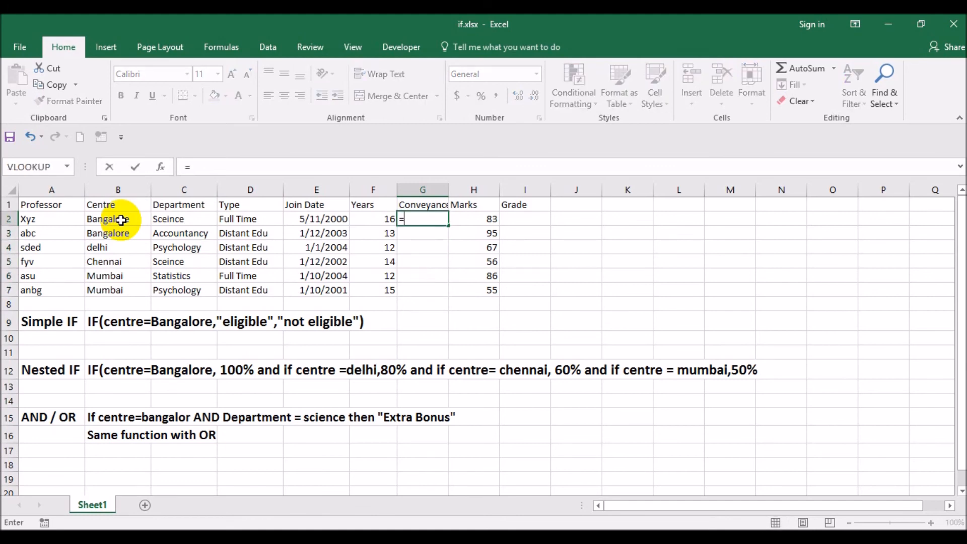
text(if()
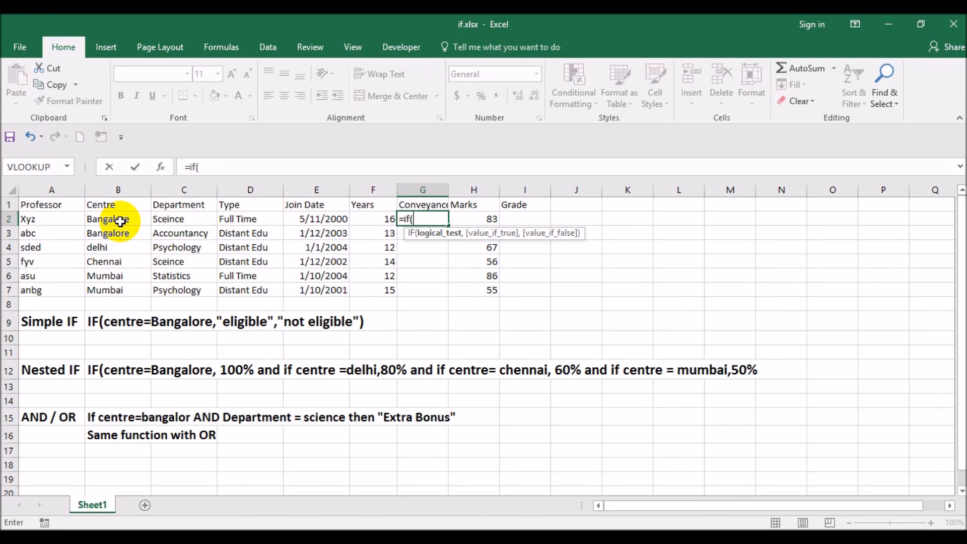
click(120, 220)
text(=)
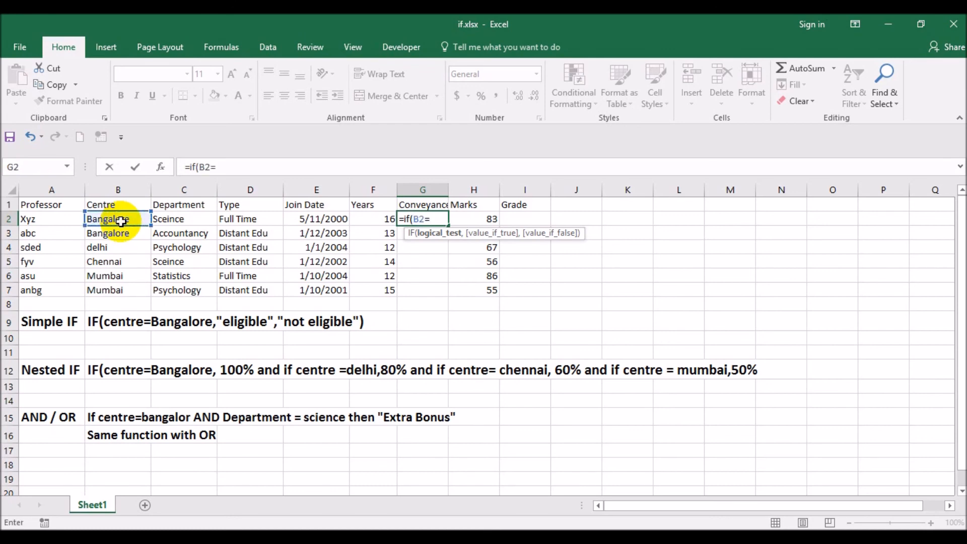
text("Bangal)
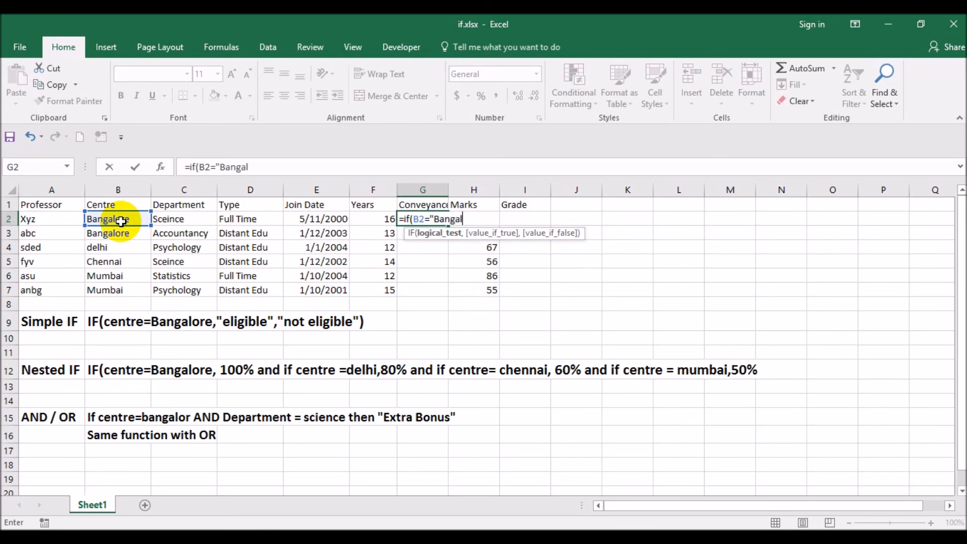
text(ore",)
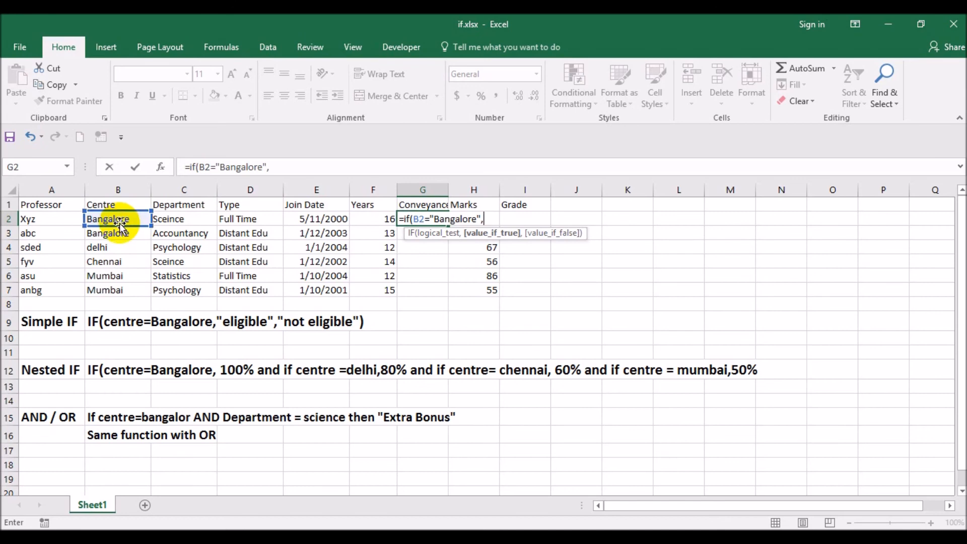
- Set the text "100%" as the true result of the Bangalore condition in G2
text(100)
text($%)
key(BackSpace)
key(BackSpace)
text(%")
key(Return)
key(Return)
key(Left)
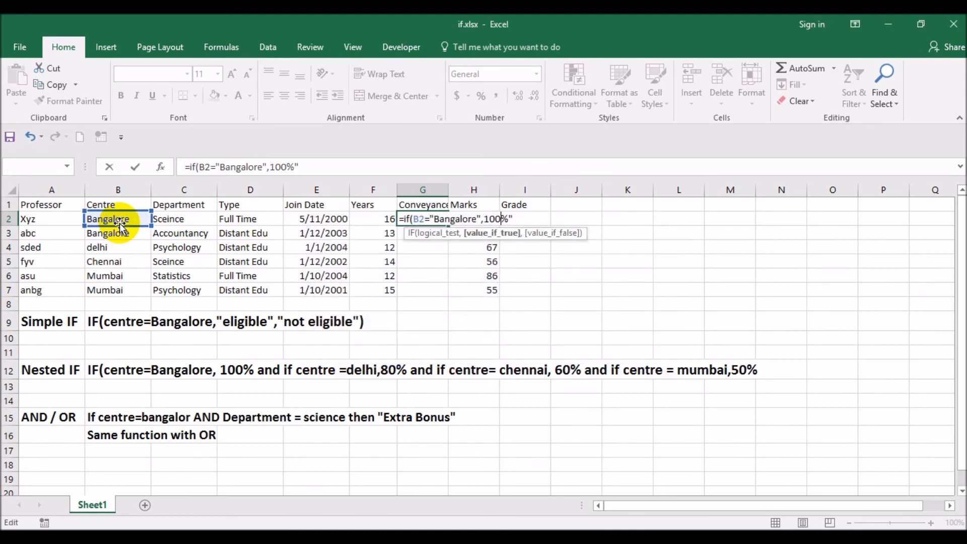
text(")
key(Right)
key(Right)
key(Right)
text(,)
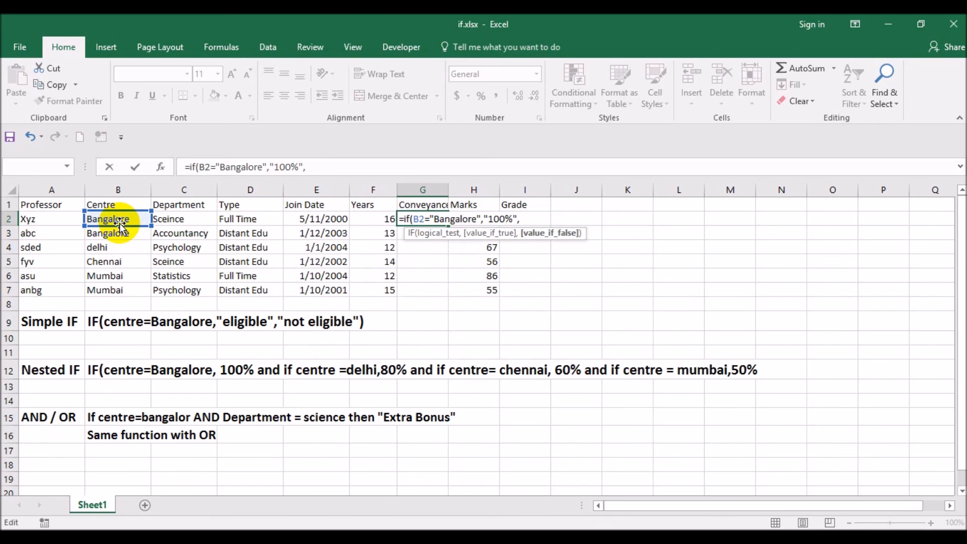
- Nest a second IF as the false result in G2, returning "80%" when B2 equals "delhi"
text(if()
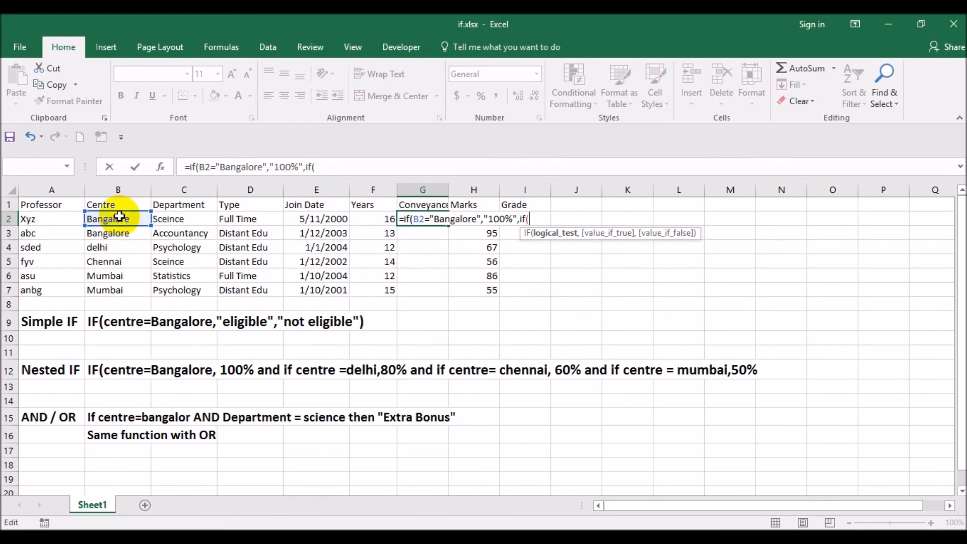
text(b2=")
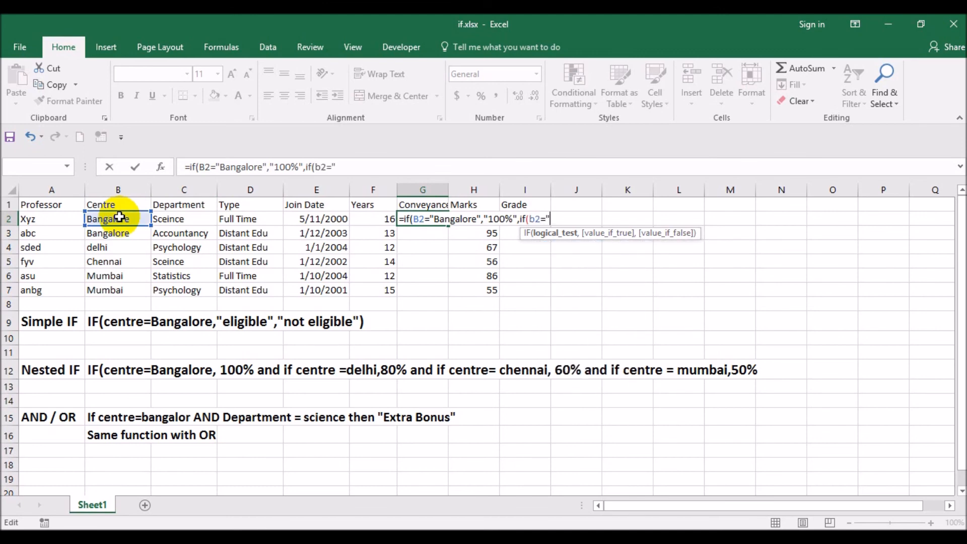
text(dehl)
key(BackSpace)
key(BackSpace)
text(l)
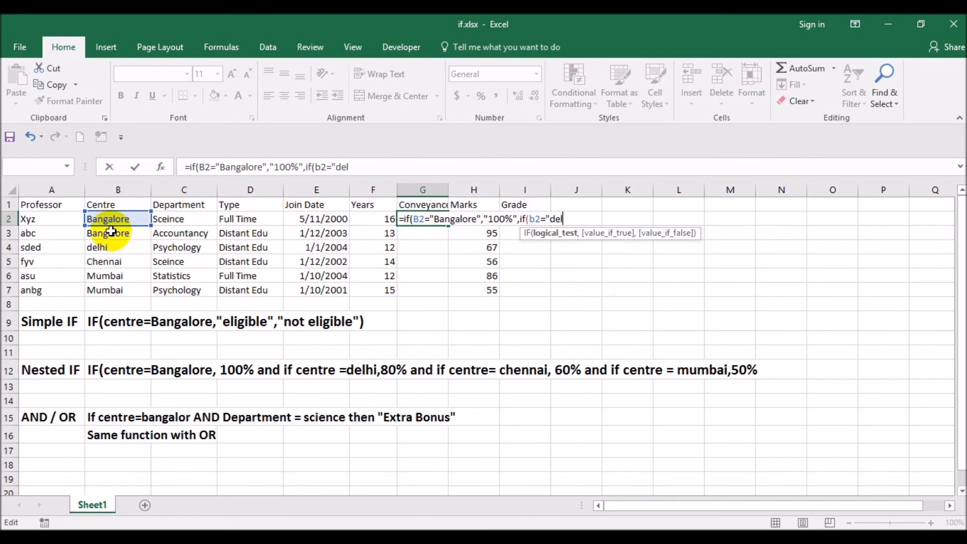
text(h)
key(BackSpace)
key(BackSpace)
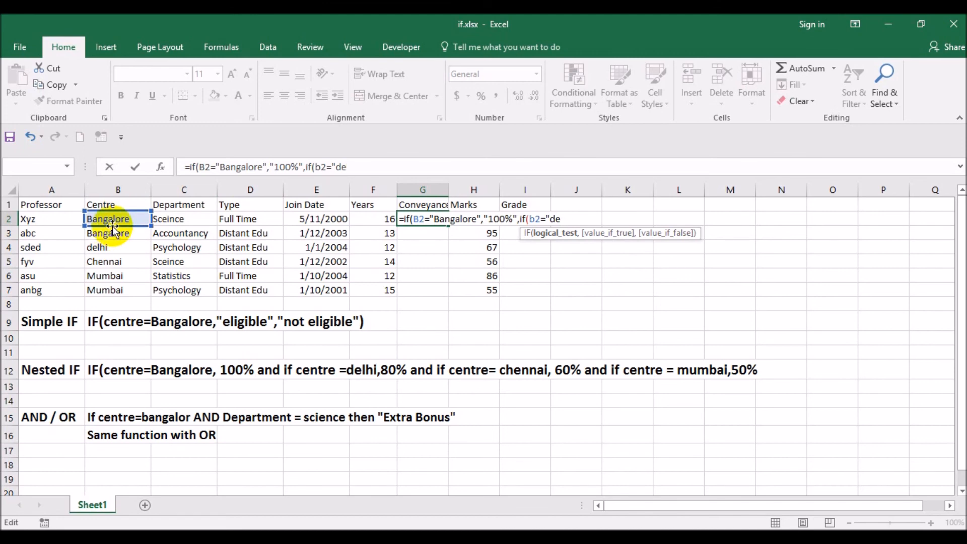
text(lhi",)
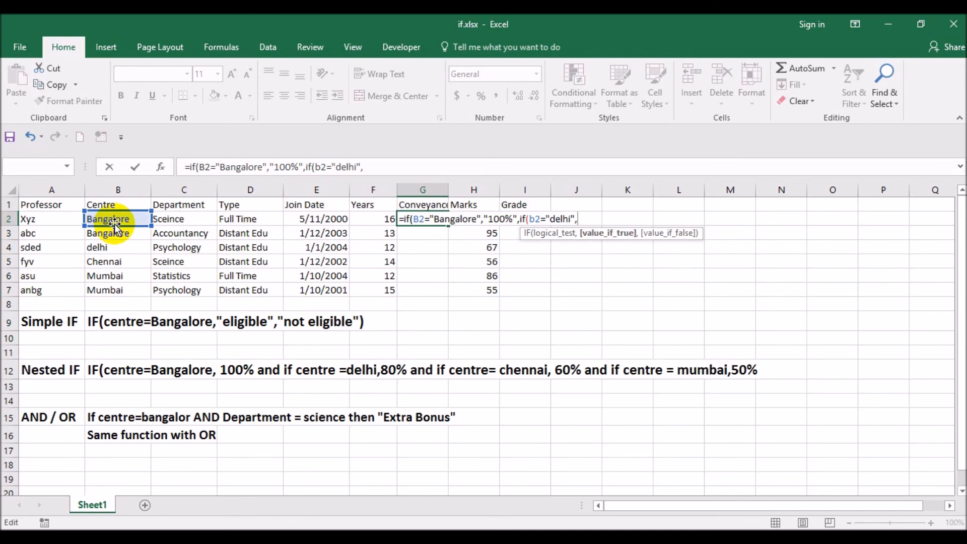
text("80%",)
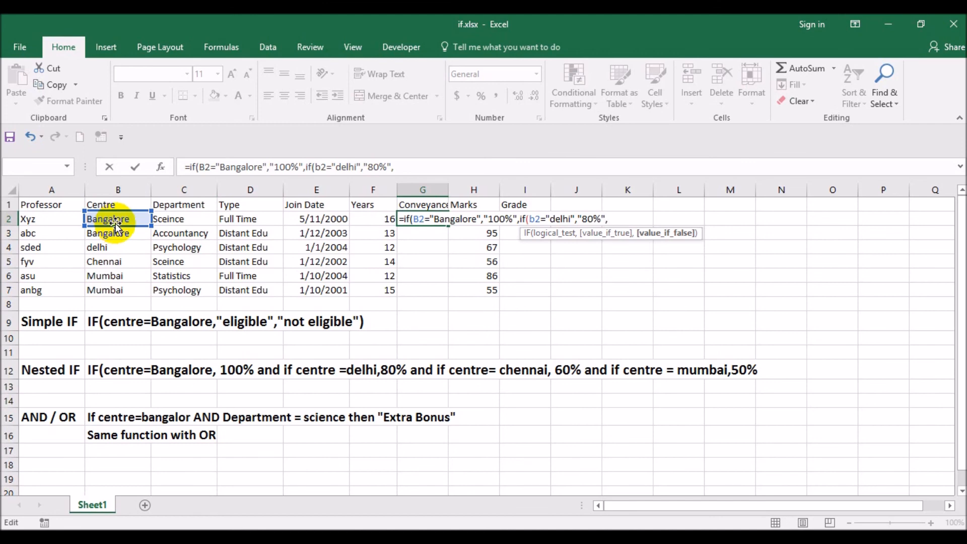
- Nest a third IF in the G2 formula, returning "60%" when B2 equals "chennai"
text(if()
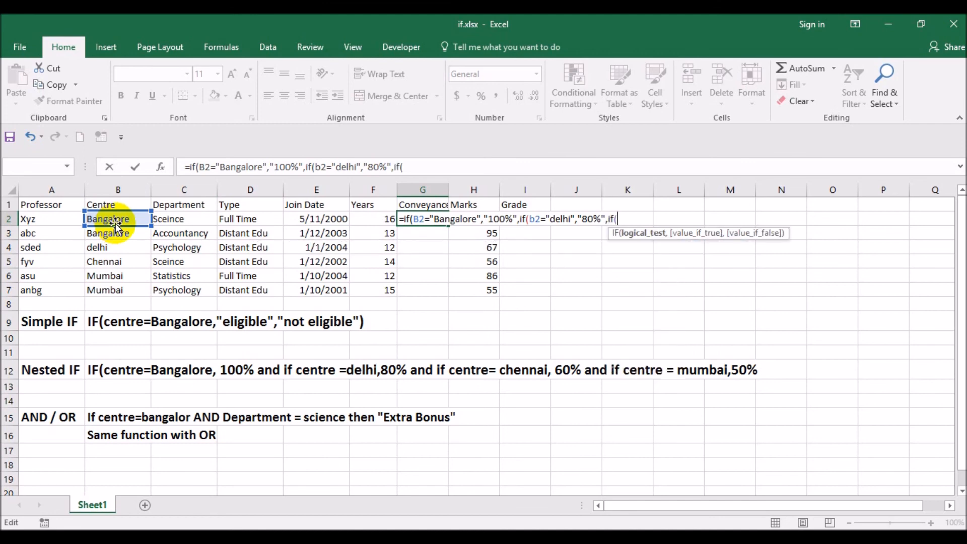
click(116, 222)
text(=)
text(chenna)
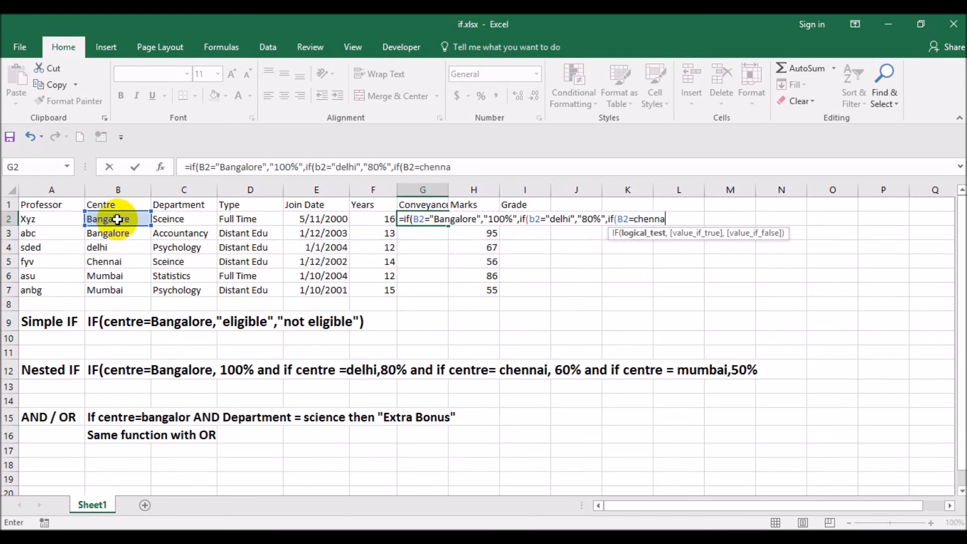
text(i")
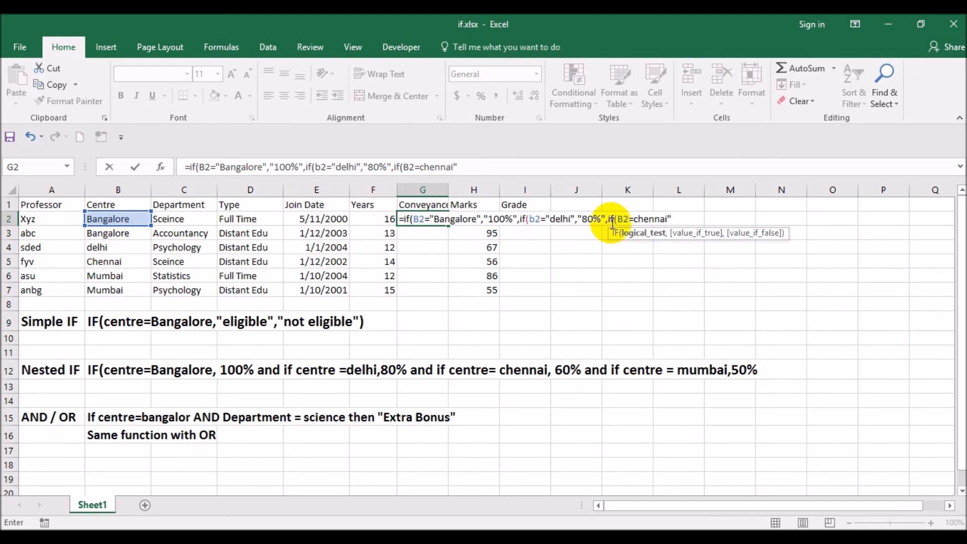
click(633, 220)
text(")
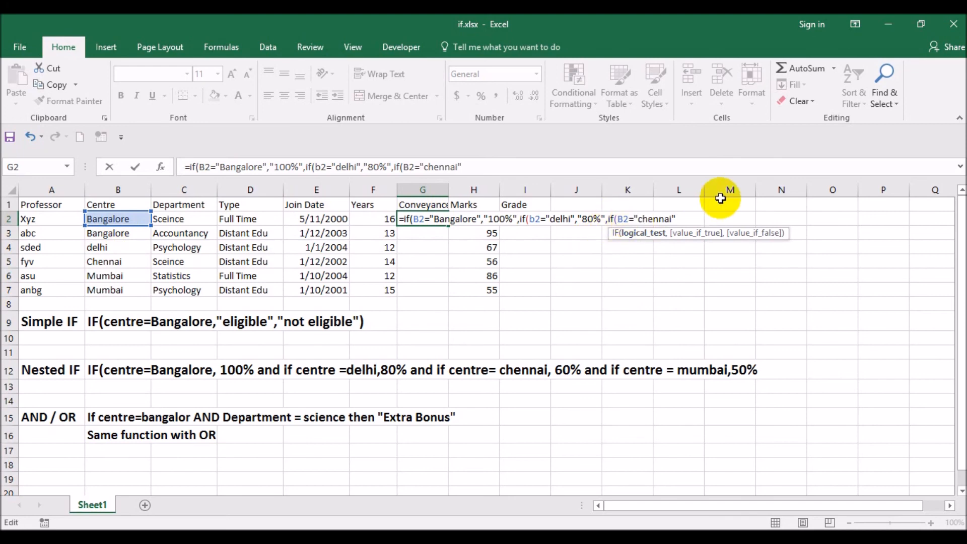
text(,)
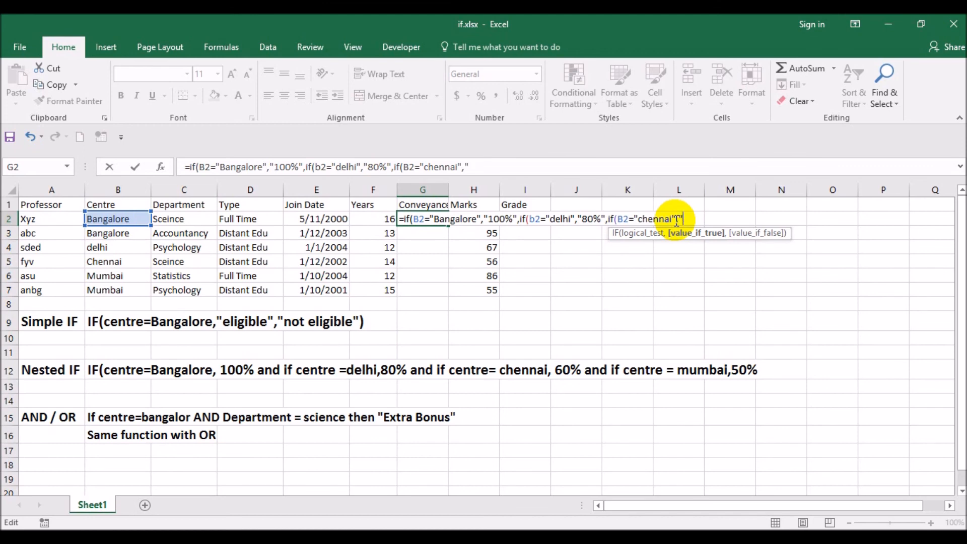
text("60%",if()
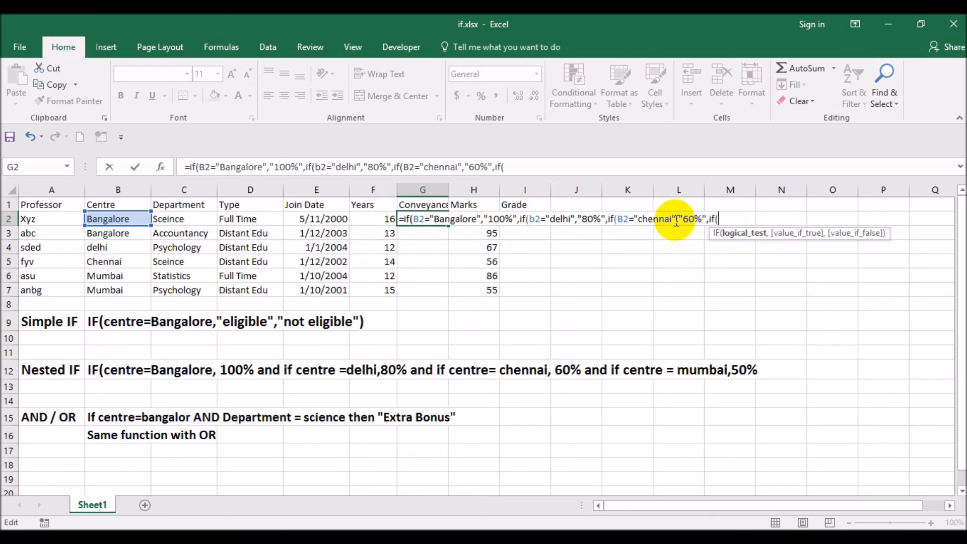
text(b2=)
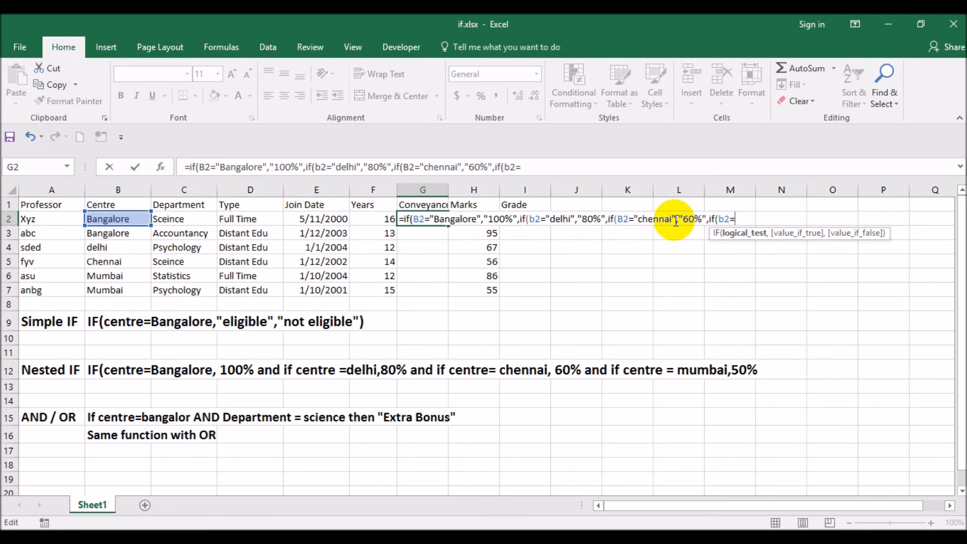
text("Mumbai)
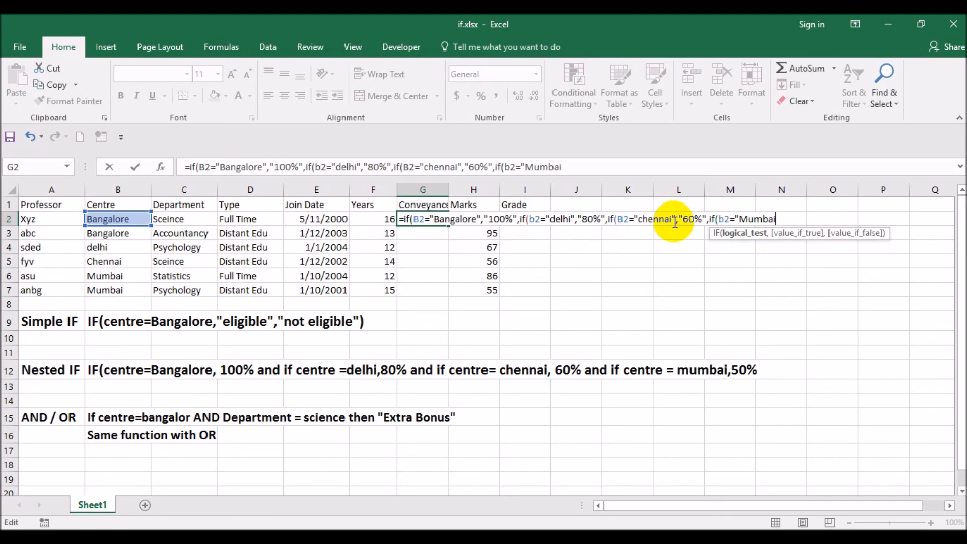
text(",)
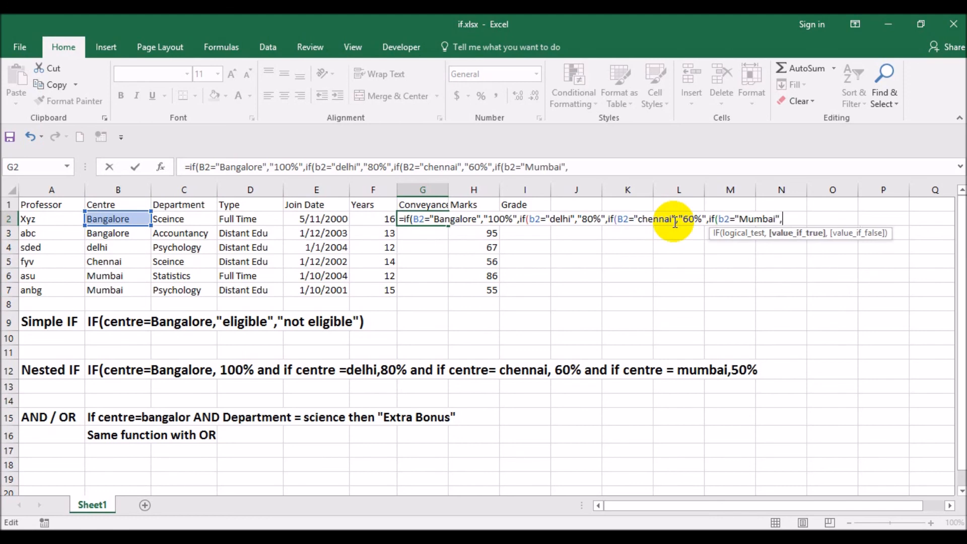
text("50%"))
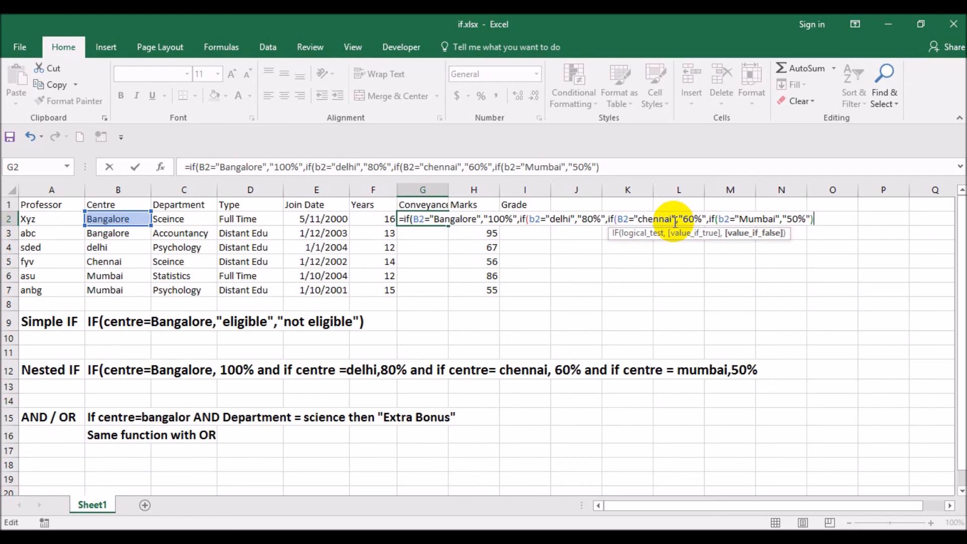
- Set 0 as the false result of the innermost IF and enter the formula in G2
key(Left)
text(,0)
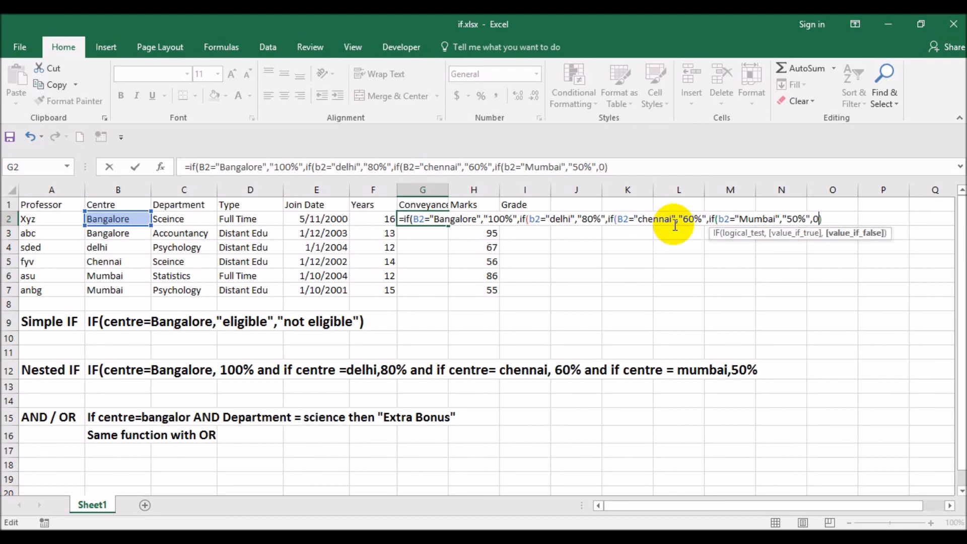
key(Return)
key(Return)
key(Up)
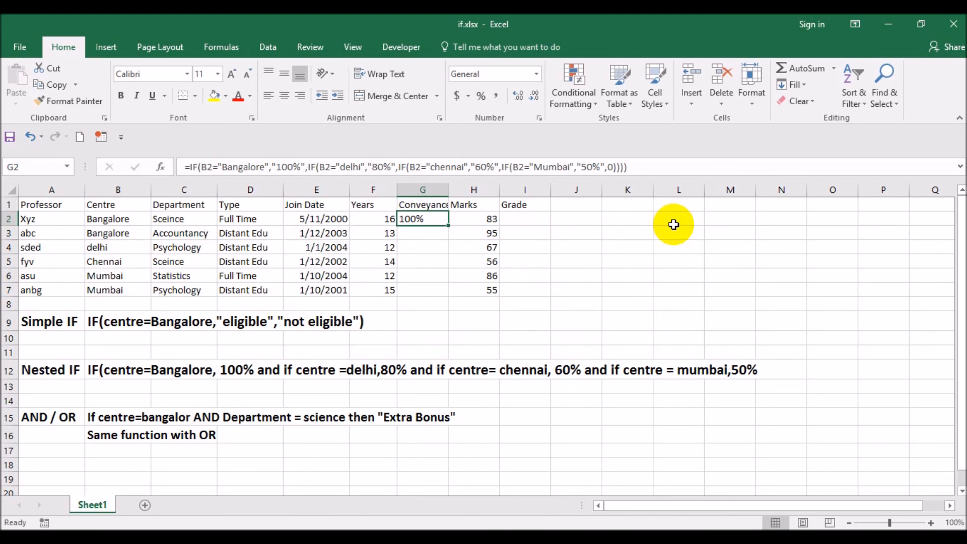
- Review the nested IF conditions and closing brackets of the formula in G2
key(F2)
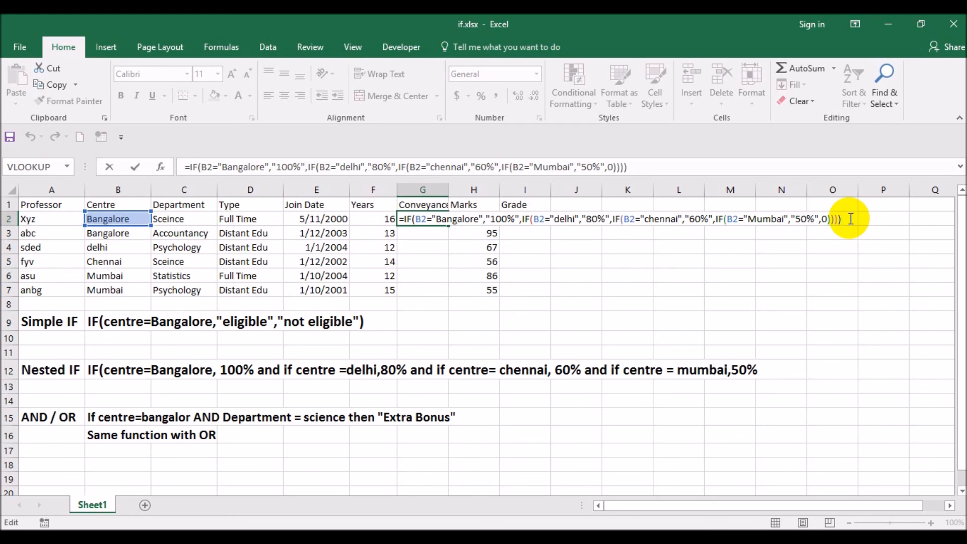
key(Tab)
key(Tab)
key(Tab)
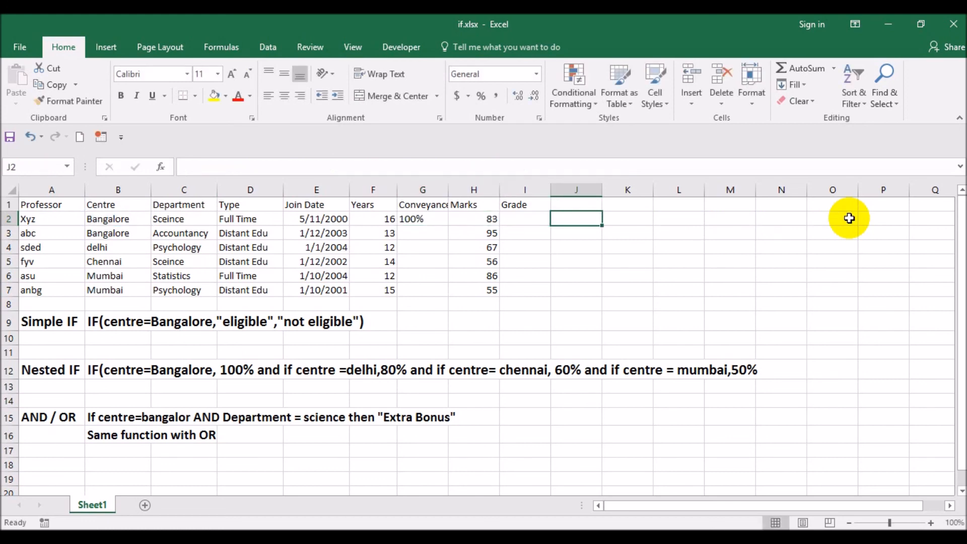
text(=if()
key(Left)
key(Left)
key(Left)
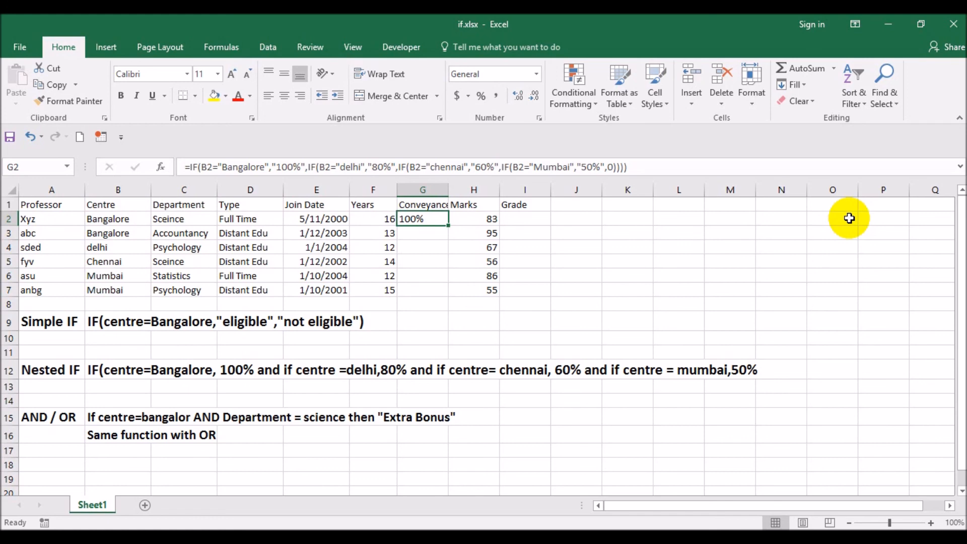
- Copy the nested IF formula from G2 to the Conveyance cells G3:G7
key(ctrl+c)
key(shift+Down)
key(shift+Down)
key(shift+Down)
key(shift+Down)
key(shift+Down)
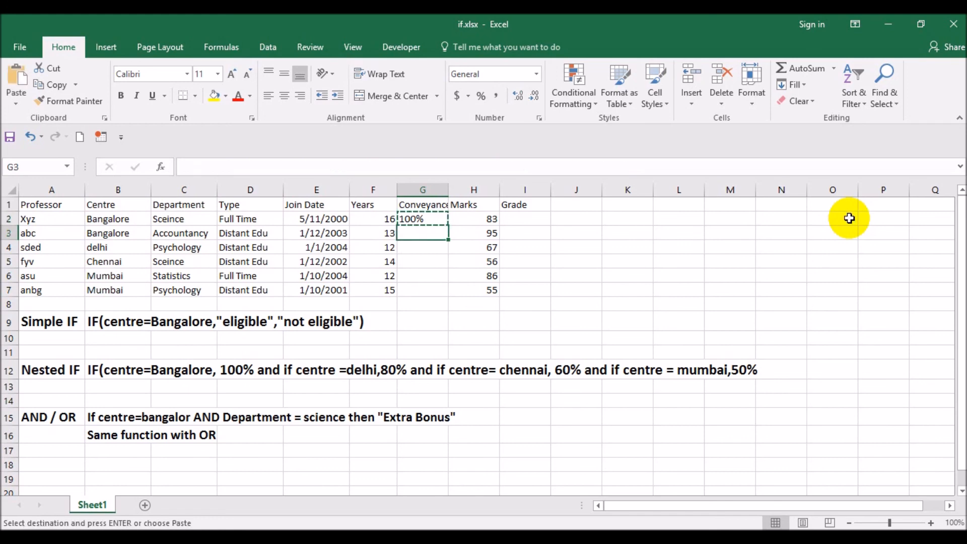
key(ctrl+v)
key(Escape)
- Check the copied formulas and their conveyance results against each professor's centre, cell by cell in column G
key(Down)
key(Down)
key(Down)
key(Up)
key(Up)
key(Up)
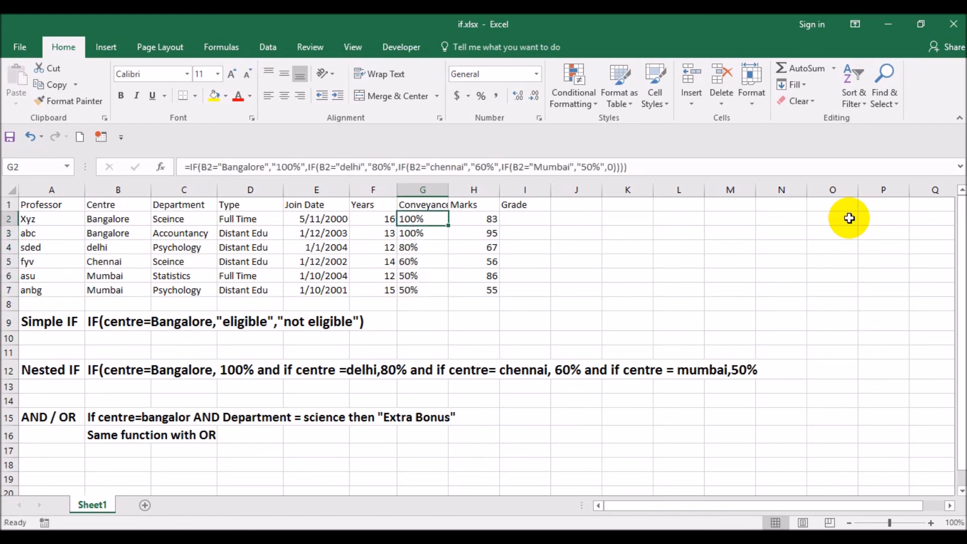
key(Down)
key(Down)
key(Down)
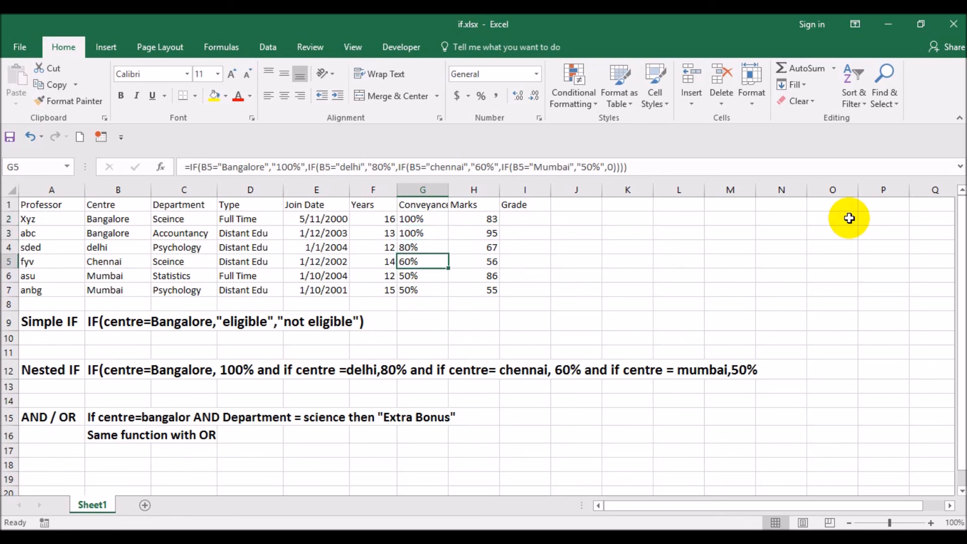
key(Down)
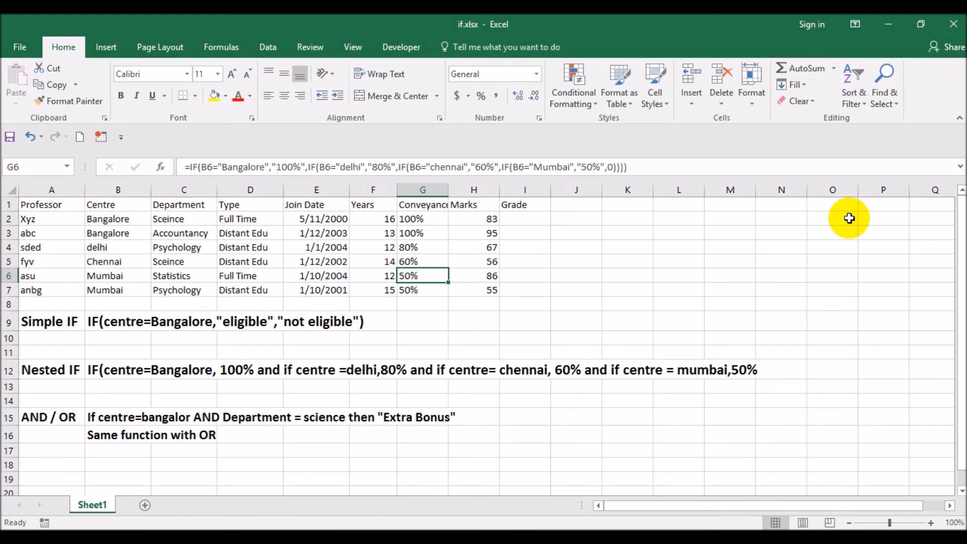
key(Up)
key(Up)
key(Up)
key(Up)
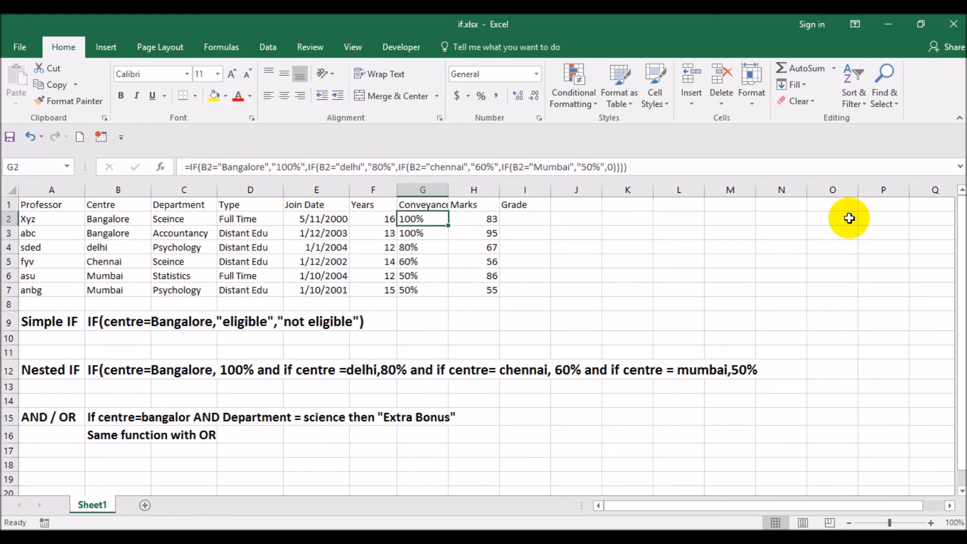
- Clear the nested IF formulas from the Conveyance cells G2:G7
key(shift+Down)
key(shift+Down)
key(shift+Down)
key(shift+Down)
key(shift+Down)
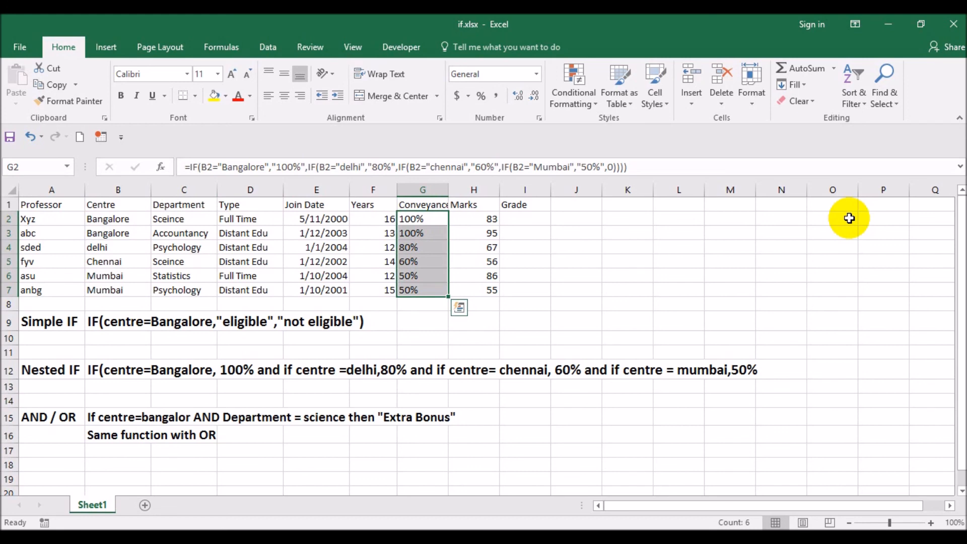
key(Delete)
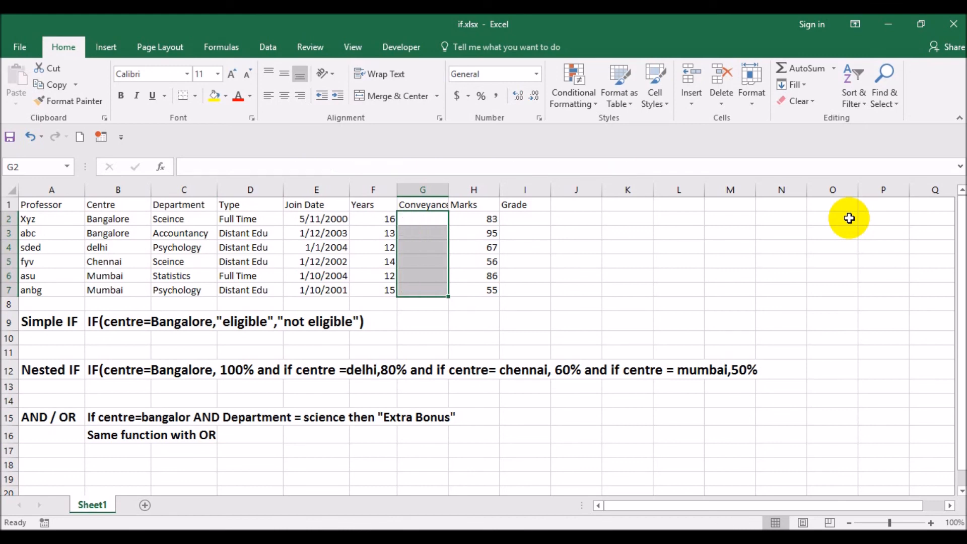
- Start an IF formula in G2 with an AND test whose first condition is B2 equals "Bangalore"
key(Down)
key(Up)
key(Up)
key(Down)
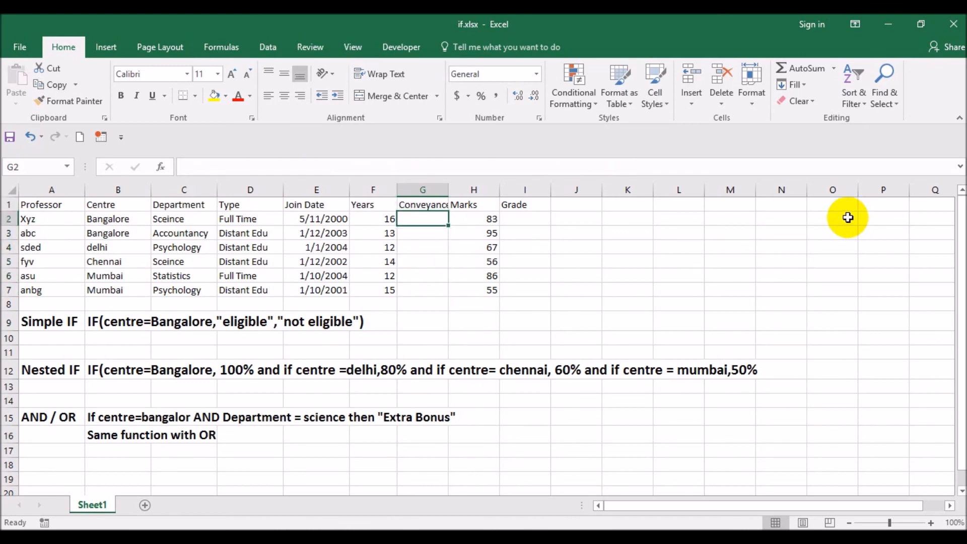
text(=if()
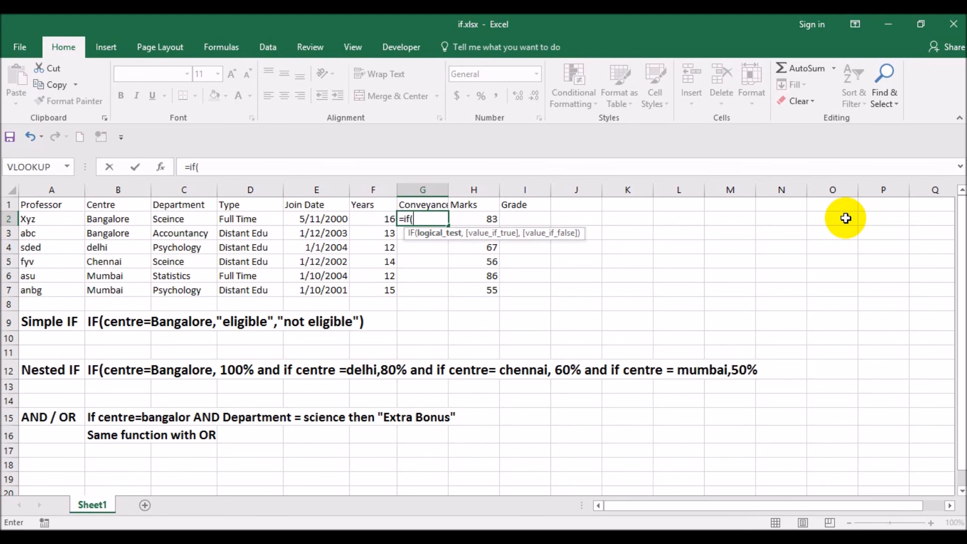
text(and)
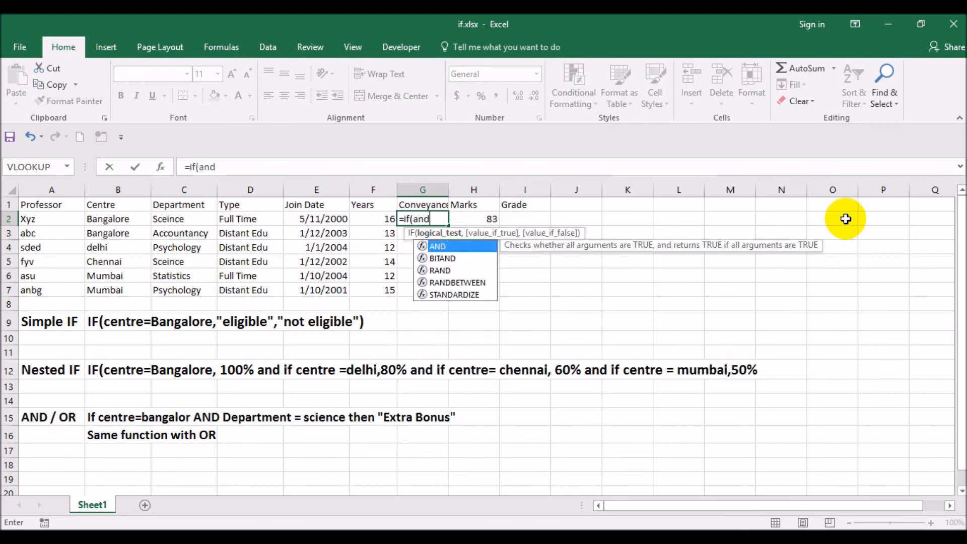
text(()
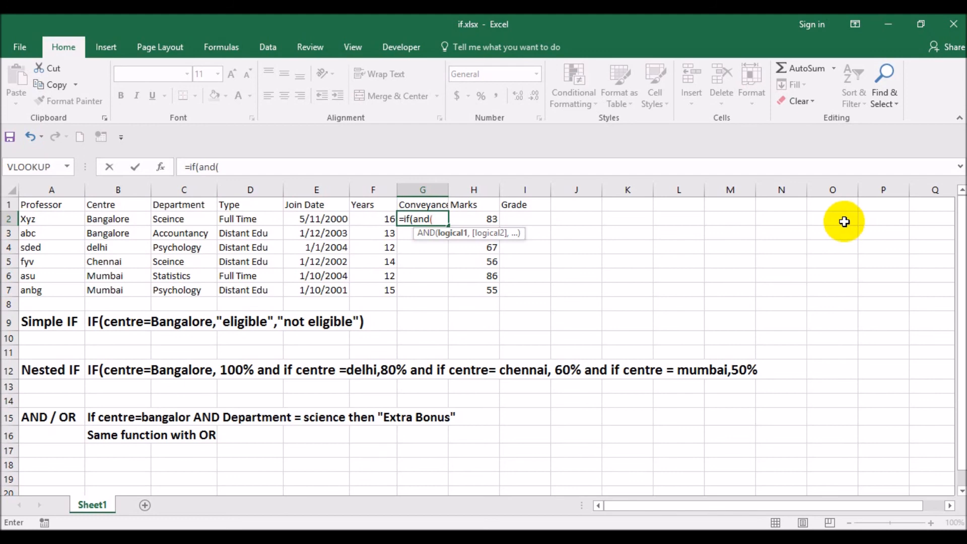
click(138, 217)
text(=)
text("Bang)
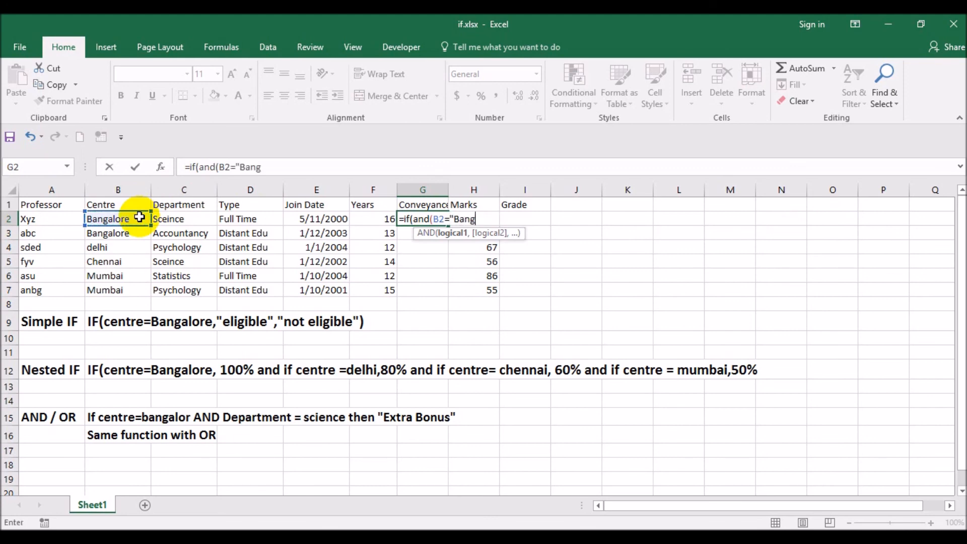
text(alore",)
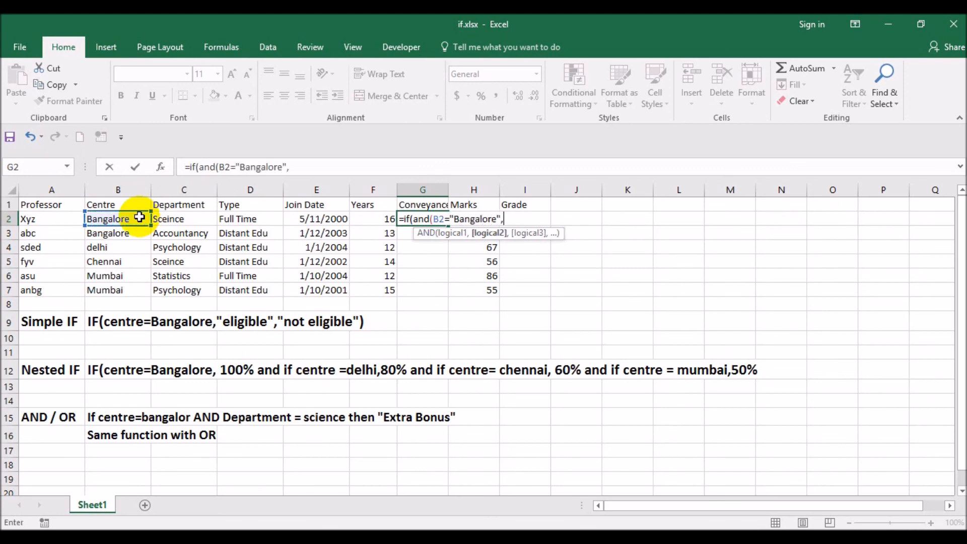
- Add D2 equals "Full time" as the second AND condition in G2 and close the AND test
click(241, 222)
text(="Fullti)
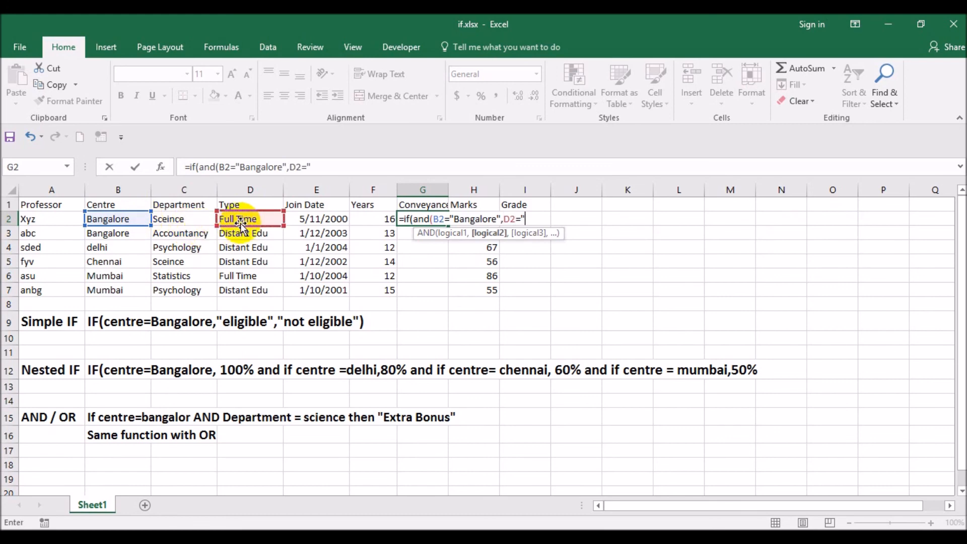
key(BackSpace)
key(BackSpace)
text(time"),)
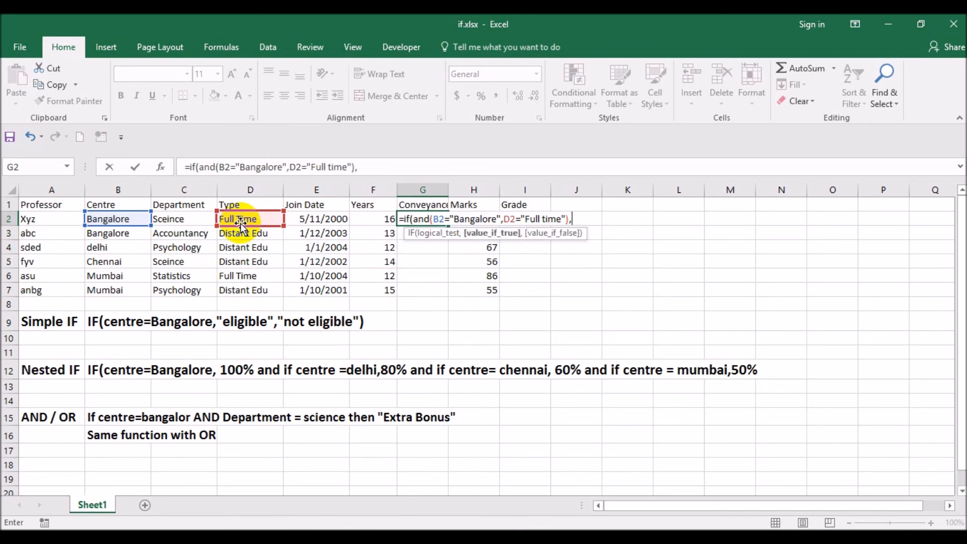
text("extrabo)
- Set "extra bonus" as the true result and "no" as the false result, and enter the G2 formula
key(BackSpace)
key(BackSpace)
text(bonus",)
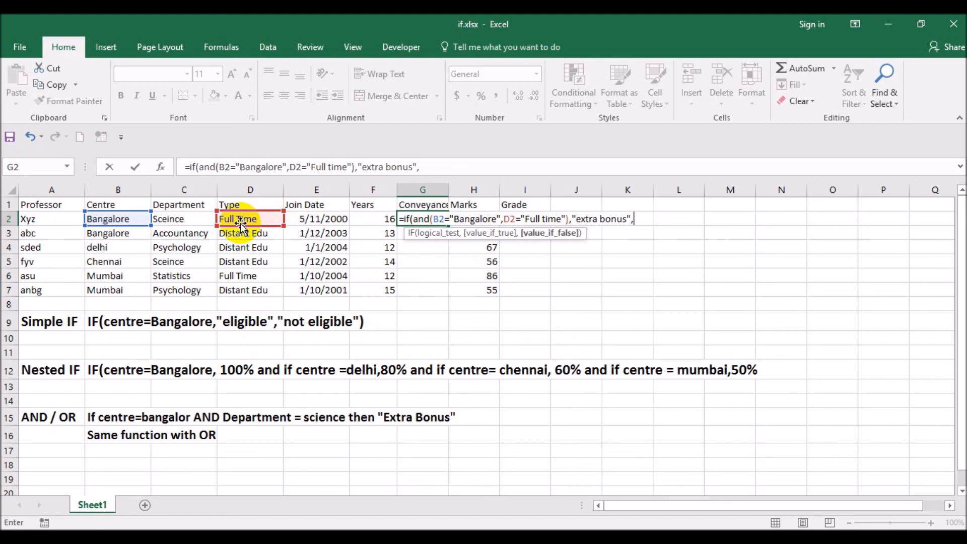
text("no"))
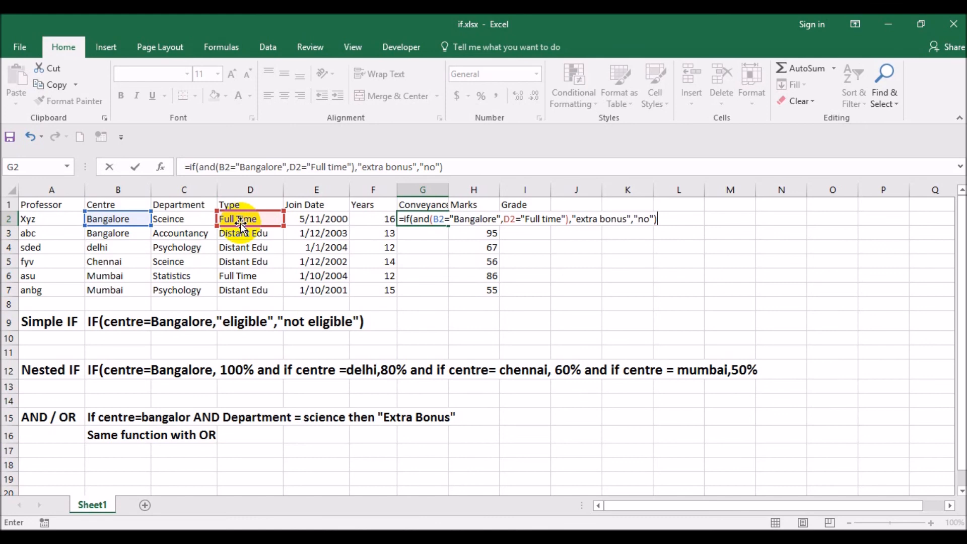
key(Return)
- Copy the IF formula with the AND test from G2 down through G7
key(Up)
key(ctrl+c)
key(Down)
key(Return)
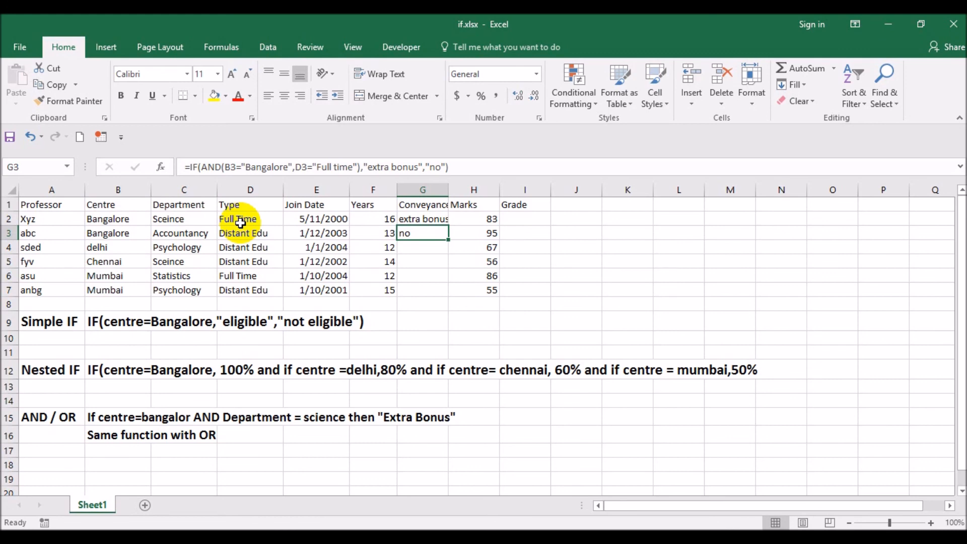
key(ctrl+c)
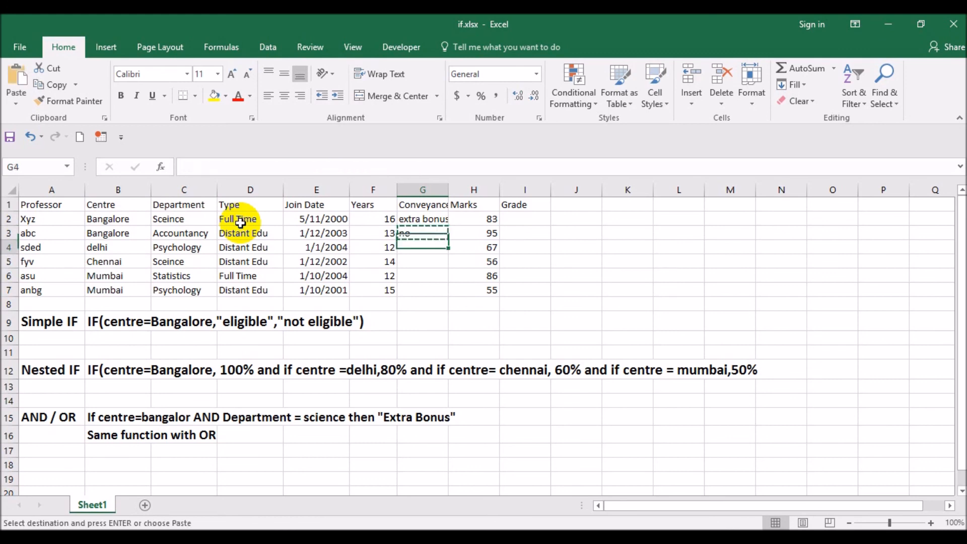
key(Down)
key(shift+Down)
key(shift+Down)
key(shift+Down)
key(ctrl+v)
key(Escape)
- Check the bonus results in the Conveyance column, finishing on G2
key(Down)
key(Up)
key(Up)
key(shift+Down)
key(shift+Down)
key(shift+Down)
key(shift+Down)
key(shift+Down)
key(Up)
key(Up)
key(Down)
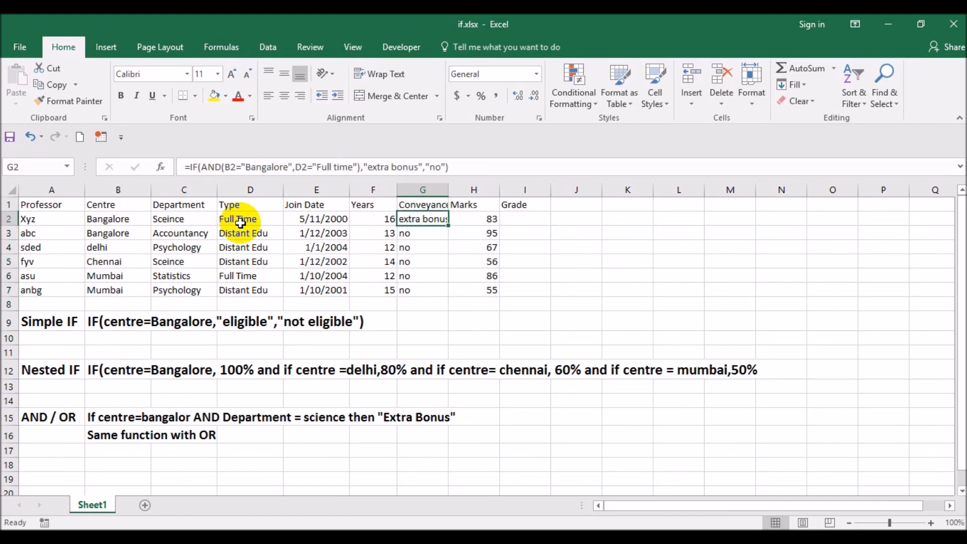
- Edit the G2 formula to make room for a third AND argument after the "Full time" condition
key(F2)
key(Left)
key(Left)
key(Left)
key(Left)
key(Left)
key(Left)
key(Left)
key(Left)
key(Left)
key(Left)
key(Left)
key(Left)
key(Left)
key(Left)
key(Left)
key(Left)
key(Left)
key(Left)
key(Left)
key(Left)
key(Left)
key(Left)
key(Right)
key(Right)
key(Right)
key(Right)
key(Right)
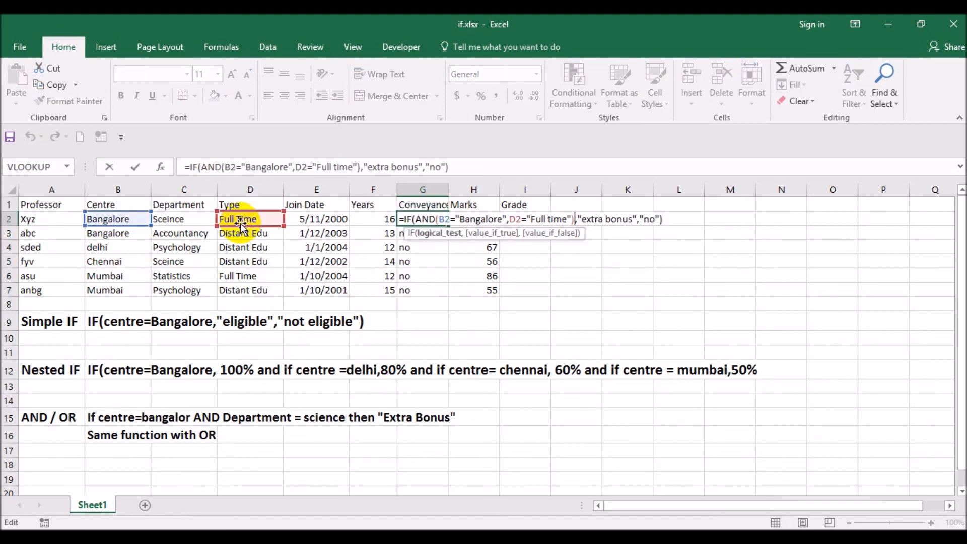
key(Left)
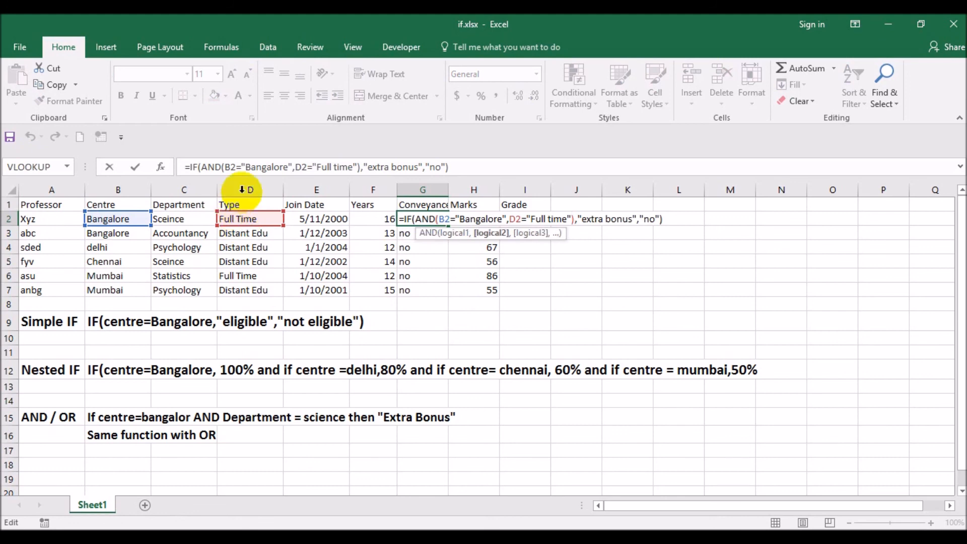
click(359, 169)
text(,)
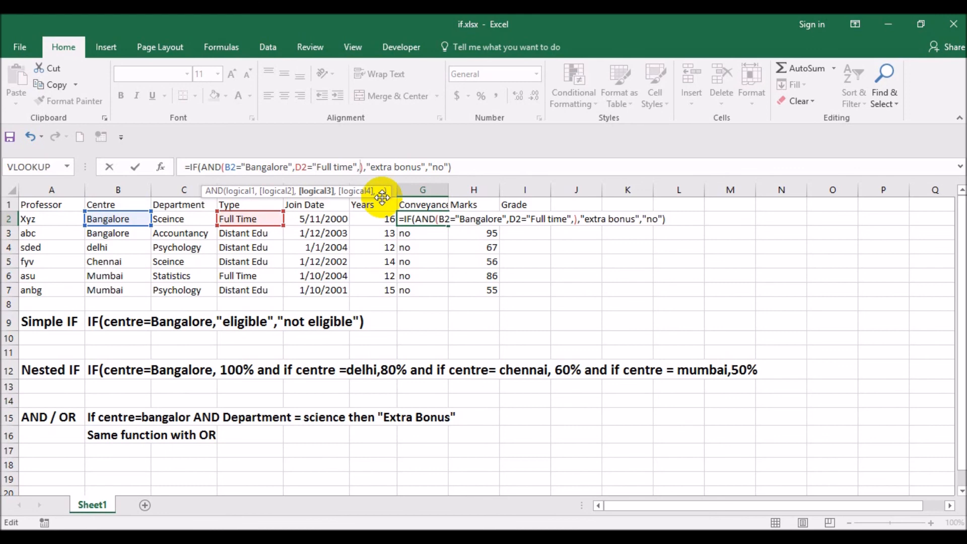
- Add F2=12 as the third AND condition in the G2 formula
click(377, 217)
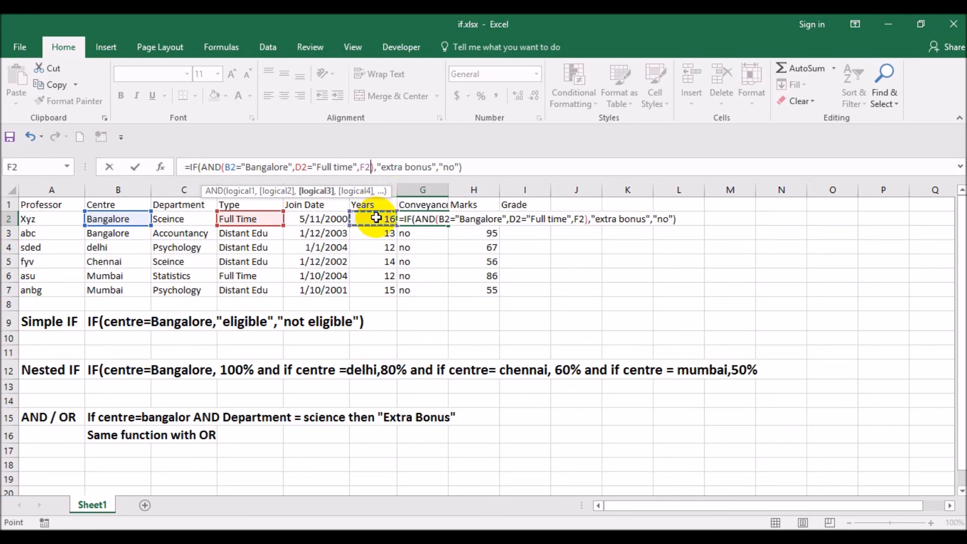
text(=)
key(Up)
key(F8)
text(12)
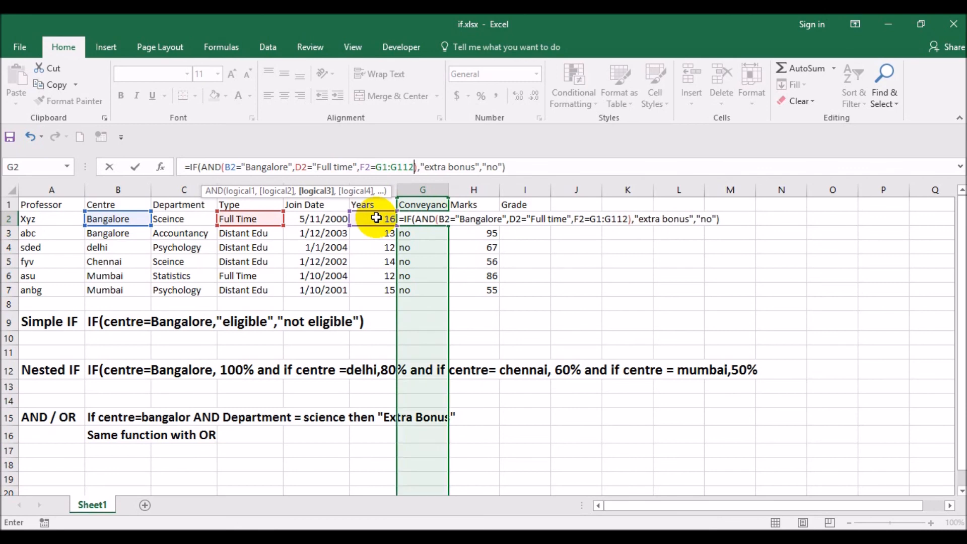
key(BackSpace)
key(BackSpace)
key(BackSpace)
key(BackSpace)
key(BackSpace)
key(BackSpace)
key(BackSpace)
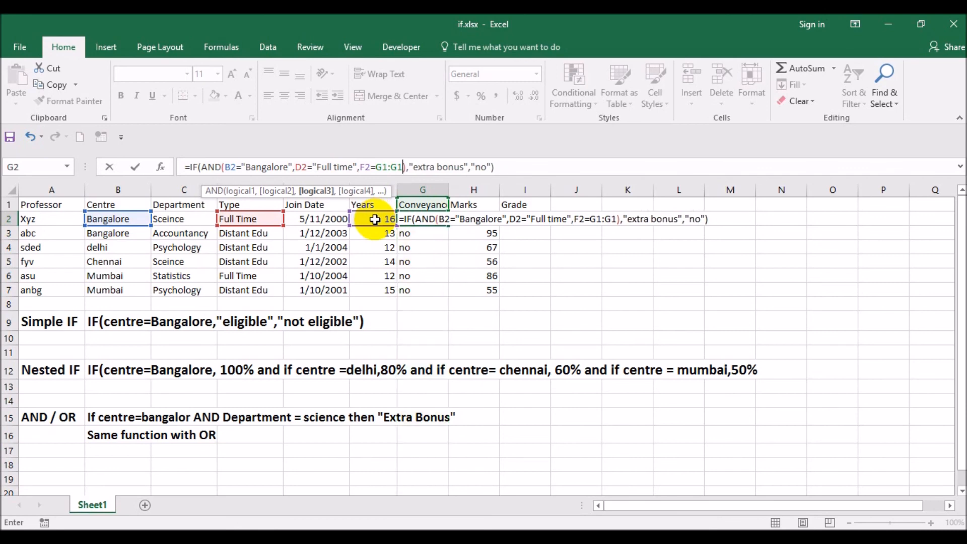
text(12)
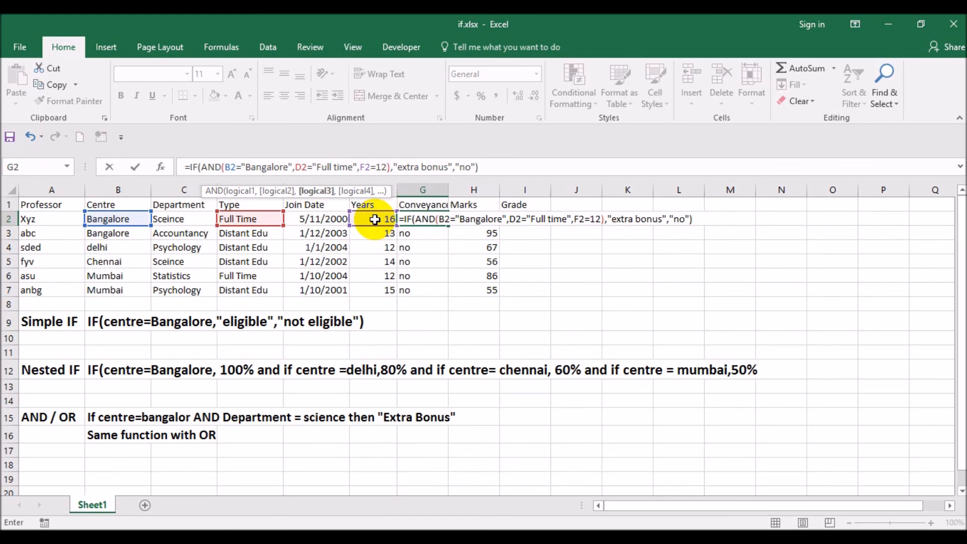
- Enter the extended G2 formula and check its result in row 2
key(Left)
key(Left)
key(Right)
key(Right)
double_click(376, 220)
key(Escape)
key(Up)
key(Down)
key(Right)
key(Right)
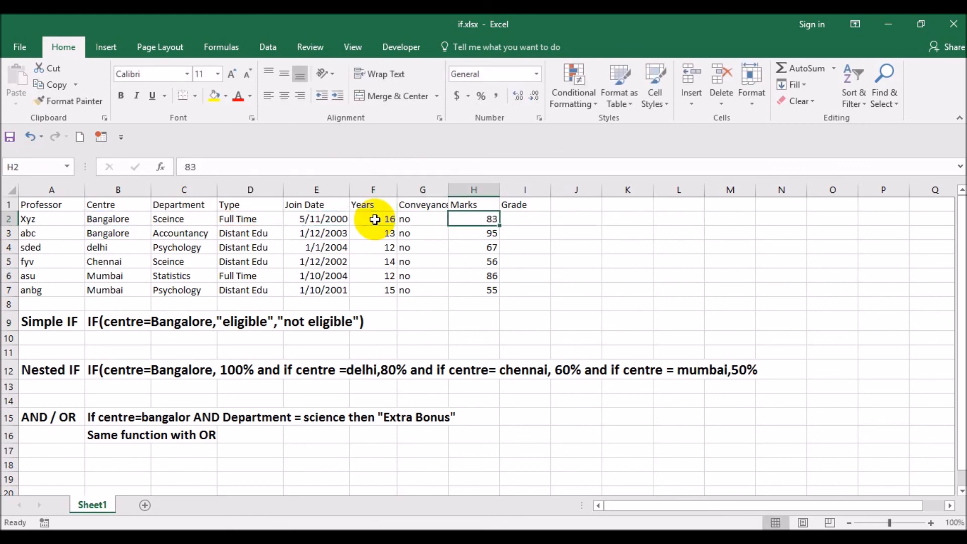
- Change the third AND condition in G2 to F2>12 and enter the formula
key(Left)
key(F2)
click(375, 166)
key(BackSpace)
text(>)
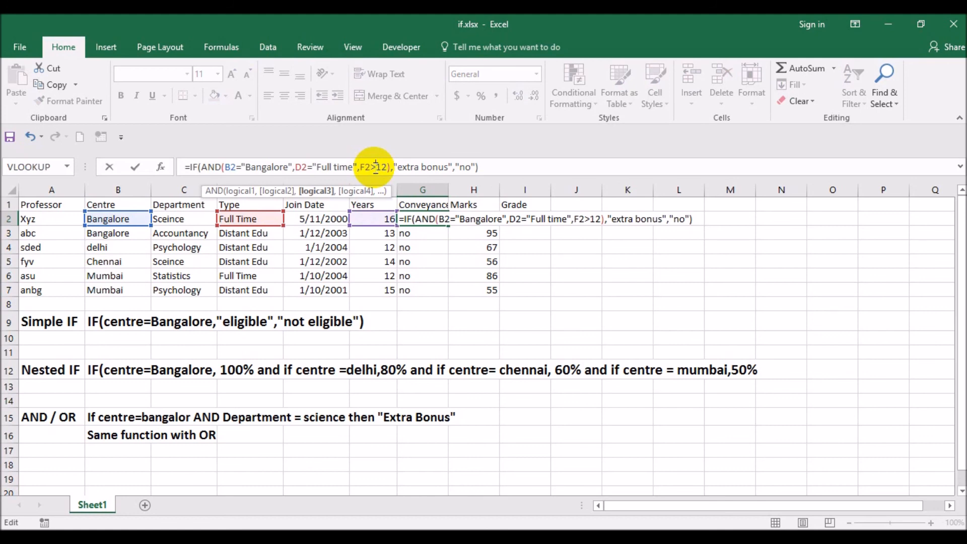
key(Return)
- Copy the three-condition AND formula from G2 down through G7
key(Up)
key(ctrl+c)
key(Down)
key(shift+Down)
key(shift+Down)
key(shift+Down)
key(shift+Down)
key(shift+Down)
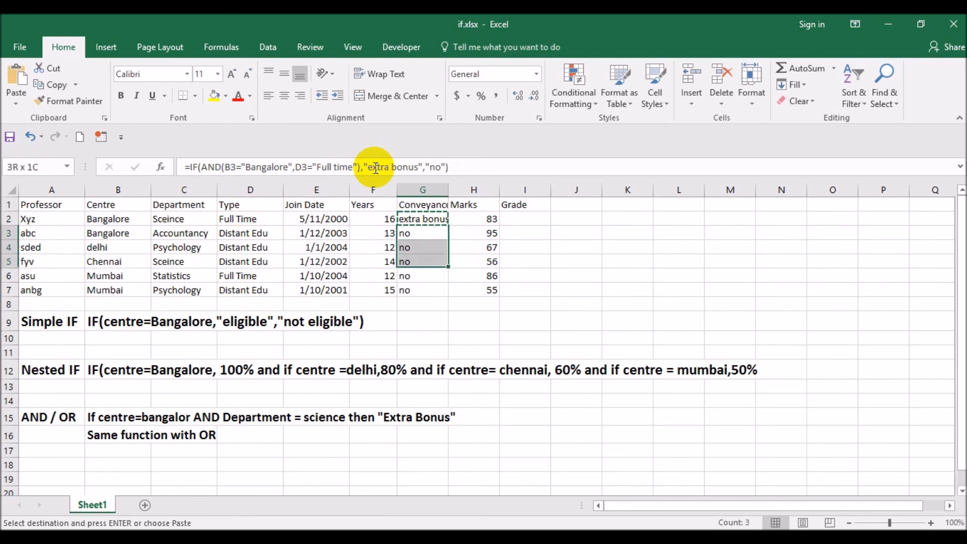
key(Return)
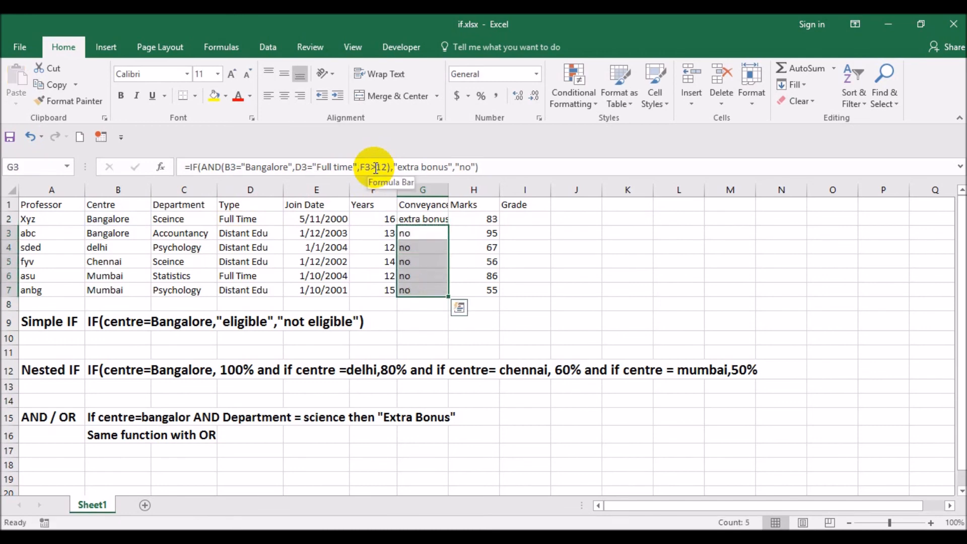
- Check row 2's type and years against the G2 bonus result
key(Left)
key(Up)
key(Down)
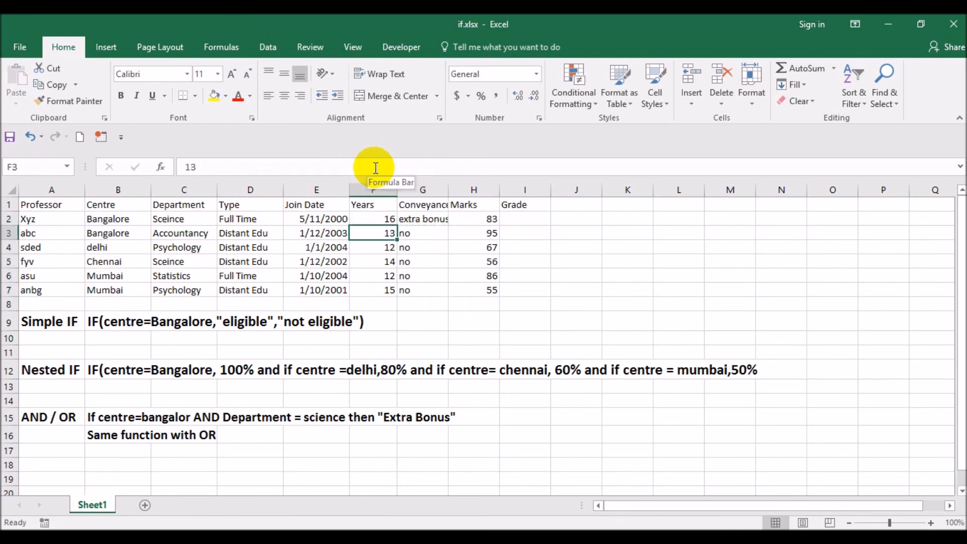
key(Up)
key(Right)
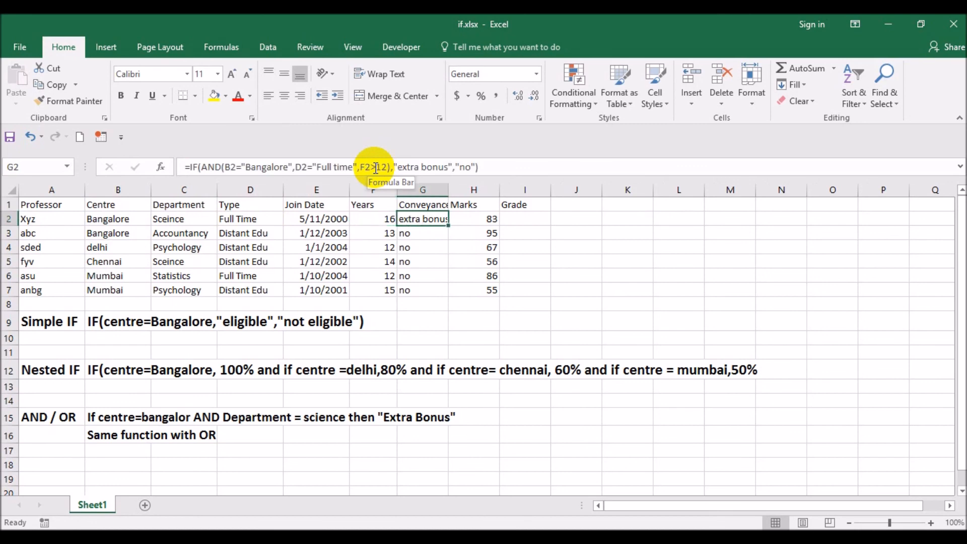
key(Left)
key(Left)
key(Left)
key(Left)
key(Left)
key(Right)
key(Right)
key(Right)
key(Right)
key(Right)
- Compare row 3's centre, type and years with the three AND conditions behind G3
key(Down)
key(Left)
key(Left)
key(Left)
key(Left)
key(Left)
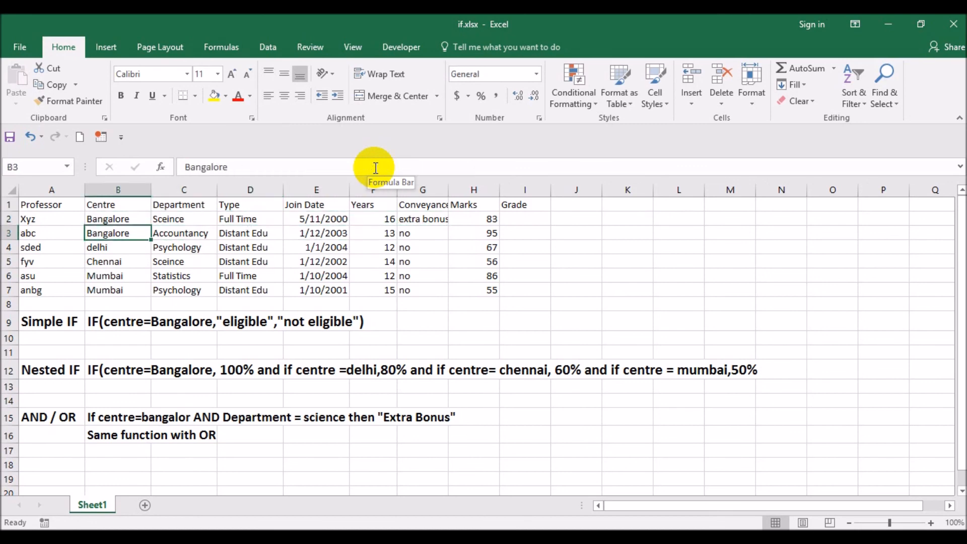
key(Right)
key(Right)
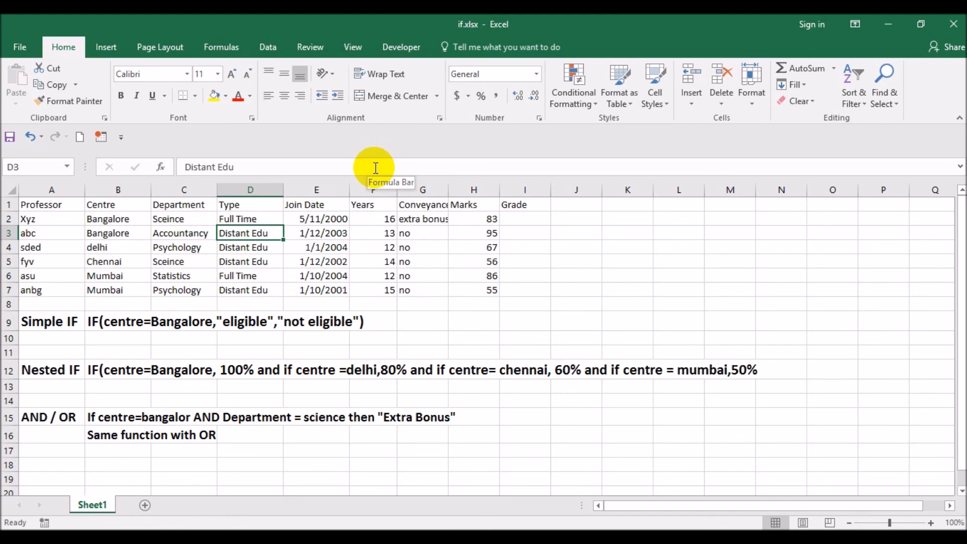
key(Right)
key(Right)
key(Right)
key(Left)
key(Left)
key(Right)
key(Left)
key(Left)
key(Right)
key(Right)
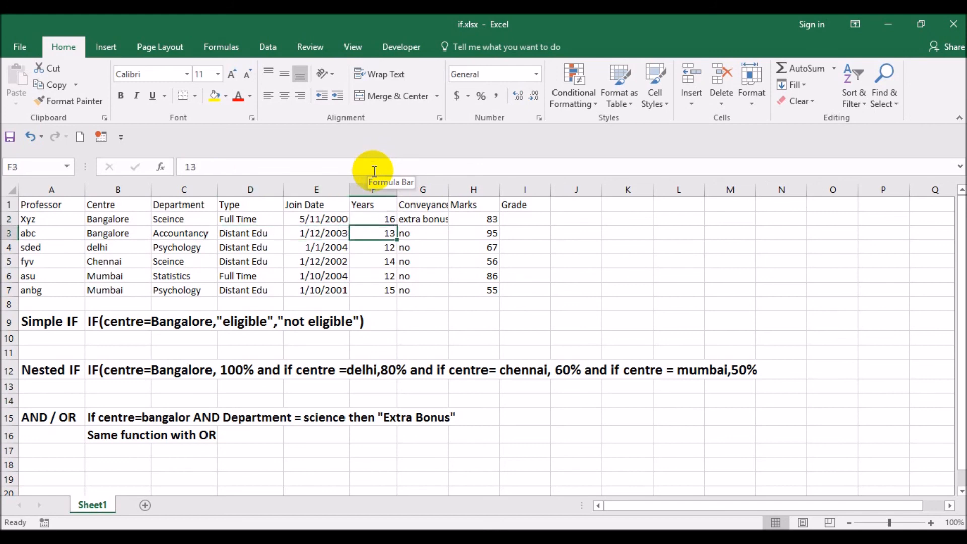
- Change the centre in B4 to Bangalore and check the result in G4
key(Down)
key(Left)
key(Left)
key(Right)
key(Left)
key(Left)
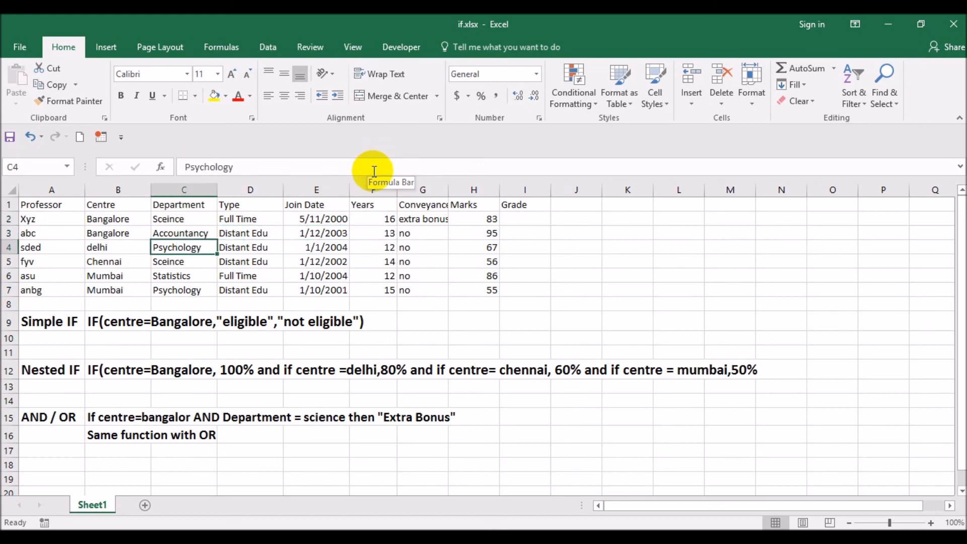
key(Left)
text(b)
key(Return)
key(Up)
key(Right)
key(Right)
key(Right)
key(Right)
key(Right)
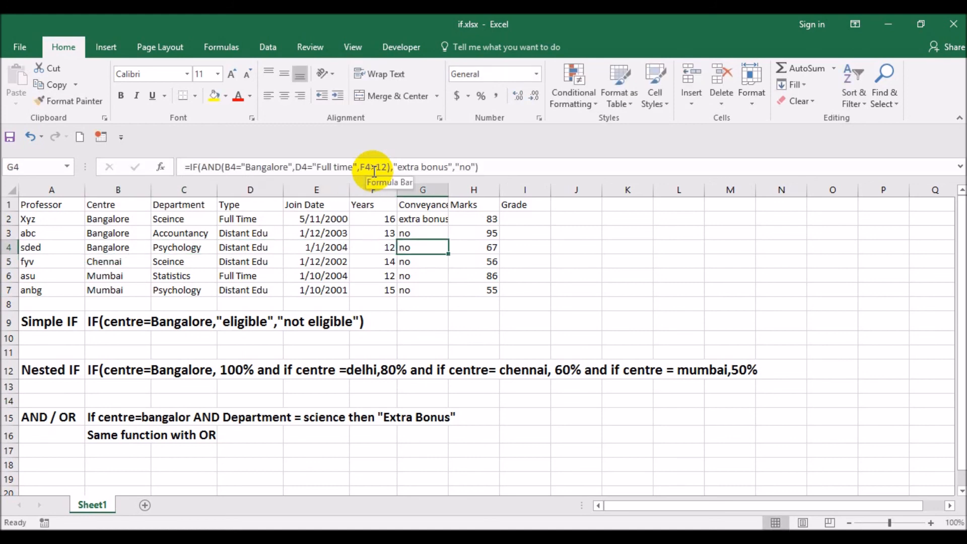
- Review row 4's conditions and change the type in D4 to Full Time
key(Left)
key(Left)
key(Left)
key(Left)
key(Left)
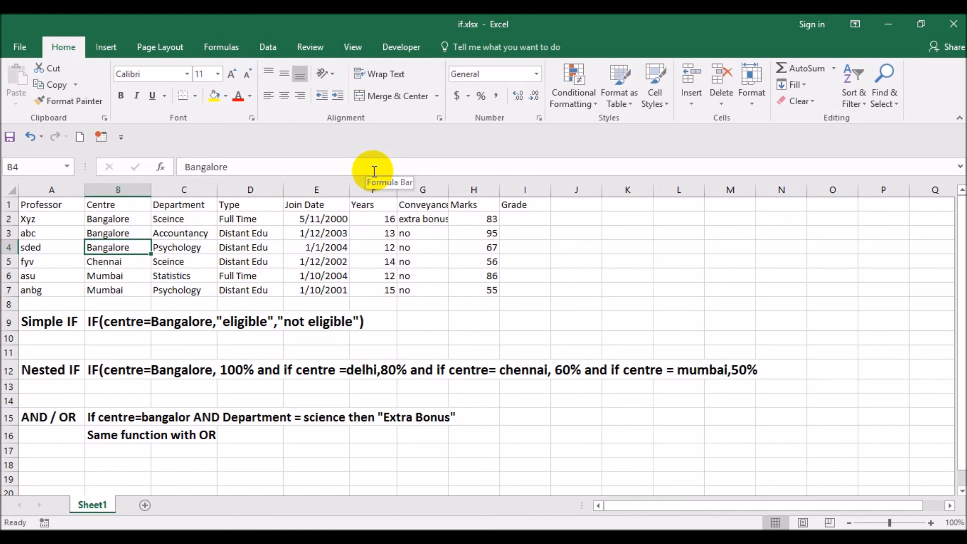
key(Right)
key(Right)
key(Right)
key(Left)
key(Left)
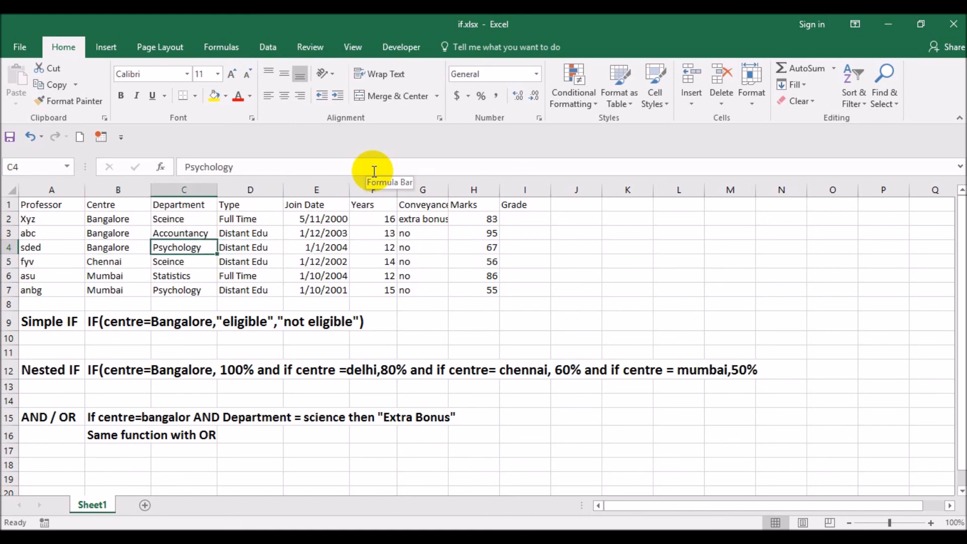
key(Right)
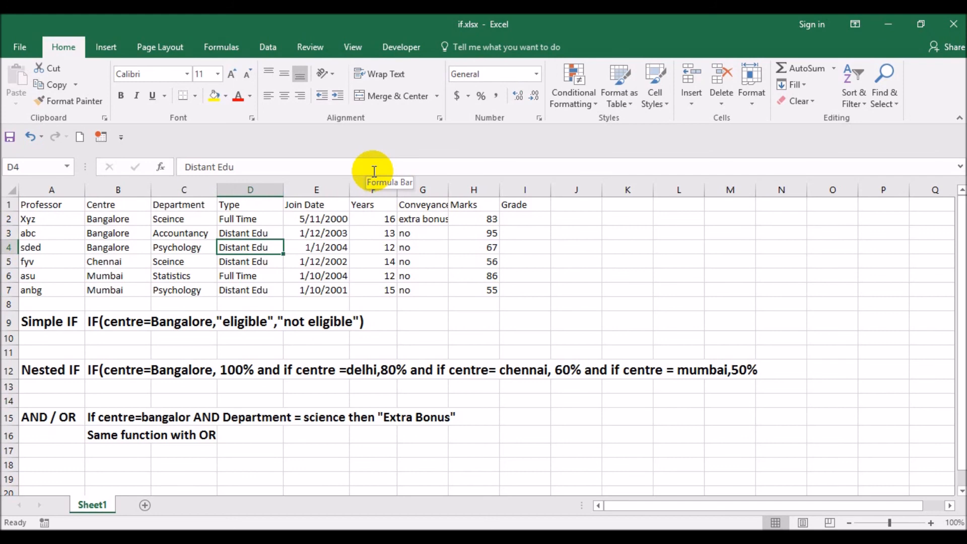
text(F)
key(Return)
- Compare the G4 result with row 4's type and years, finishing on G2
key(Up)
key(Right)
key(Left)
key(Left)
key(Right)
key(Right)
key(Right)
key(Right)
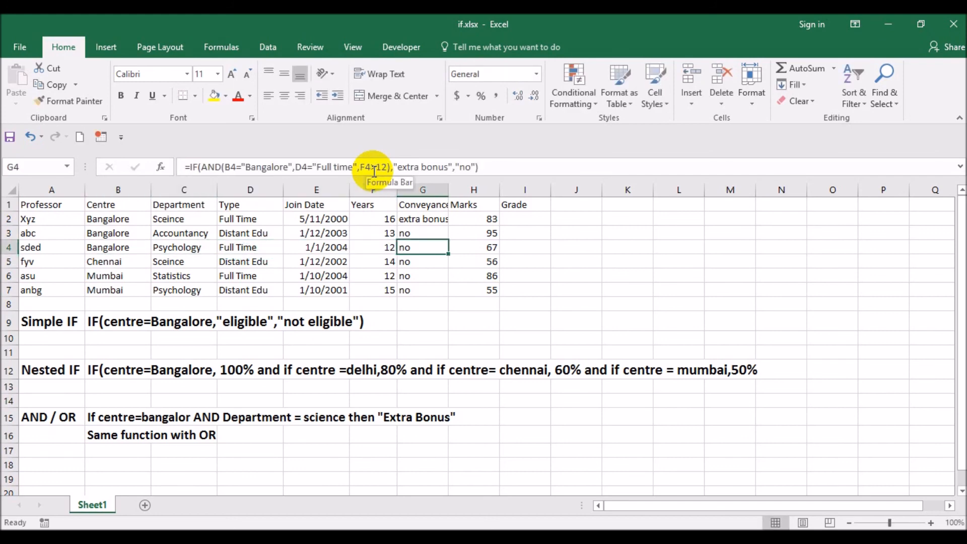
key(Left)
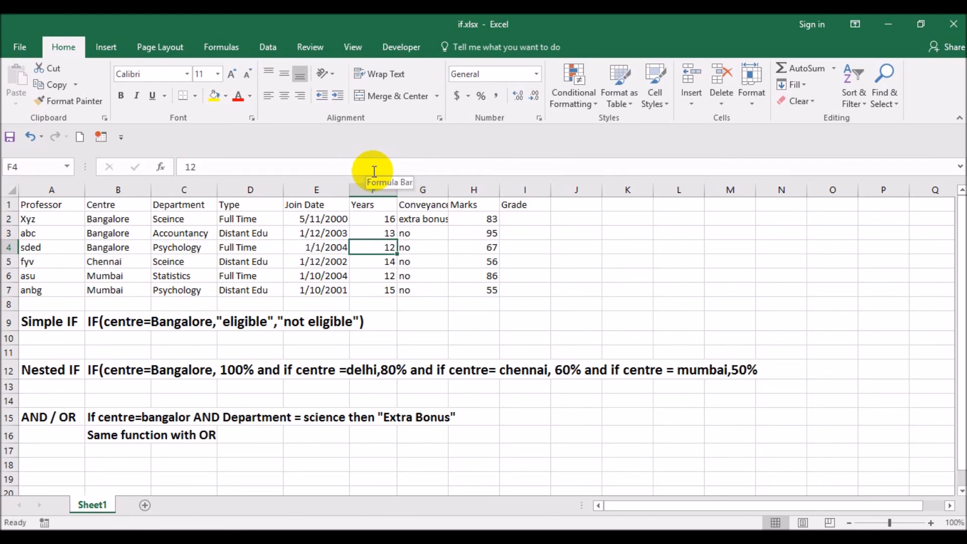
key(Right)
key(Up)
key(Up)
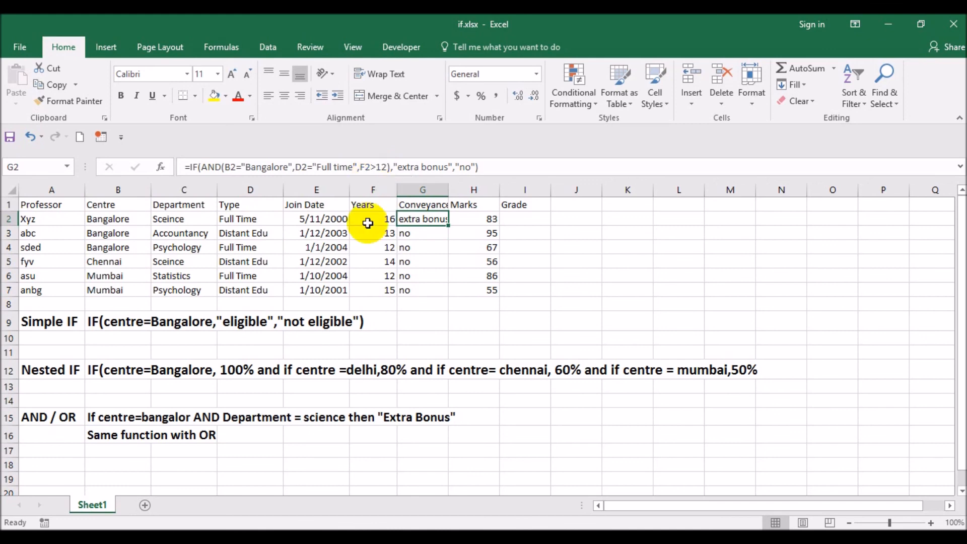
- Replace AND with OR in the G2 formula, keeping the three conditions, and enter it
key(F2)
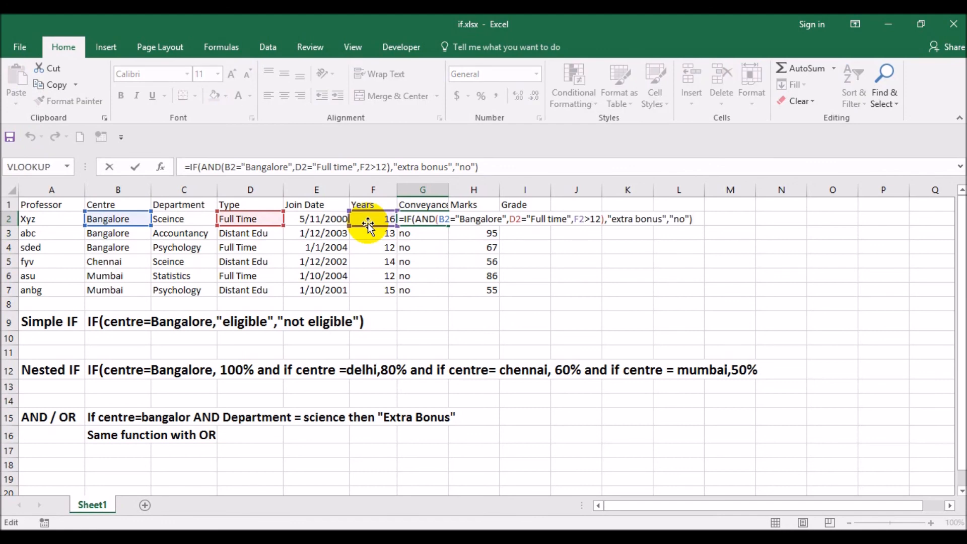
click(428, 219)
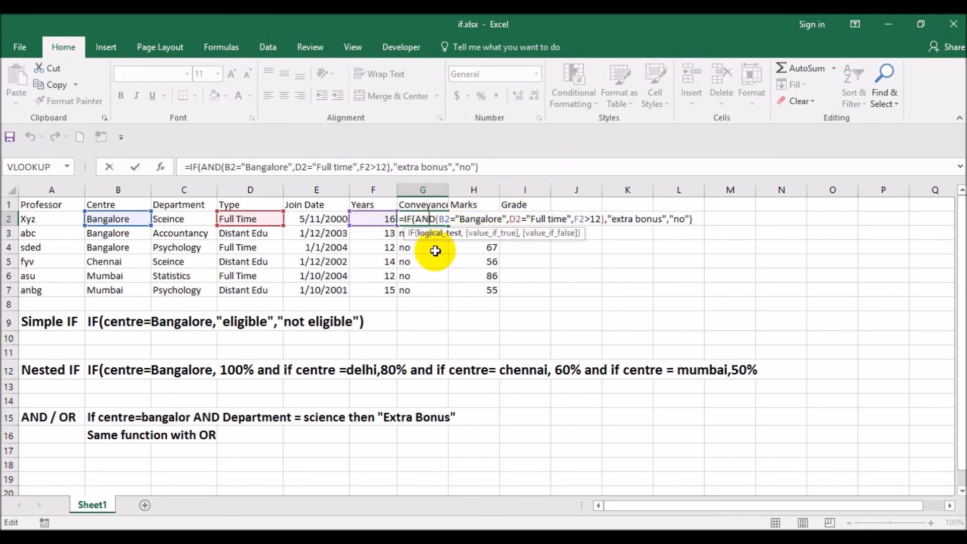
key(BackSpace)
key(BackSpace)
key(Delete)
text(OR)
key(Return)
key(Up)
key(F2)
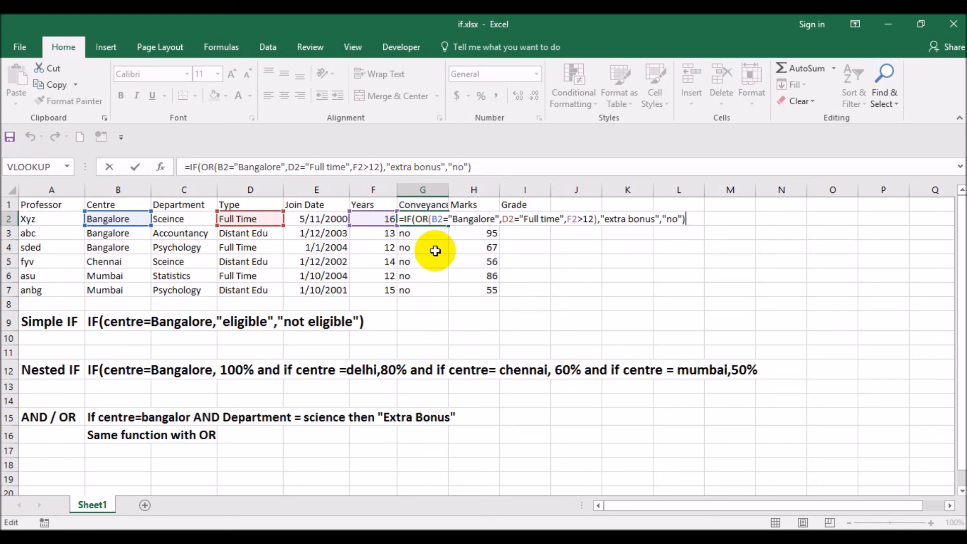
key(Return)
- Copy the IF formula with the OR test from G2 down through G7
key(Up)
key(ctrl+c)
key(Down)
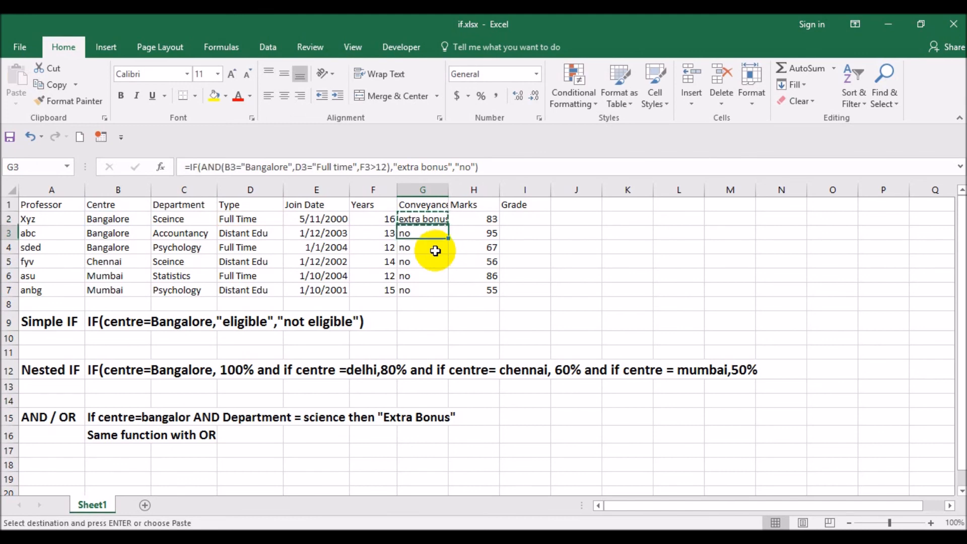
key(shift+Down)
key(shift+Down)
key(shift+Down)
key(shift+Down)
key(Return)
- Inspect the copied OR formulas and their results down the Conveyance column, finishing on G6
key(Up)
key(F2)
key(Return)
key(F2)
key(Return)
key(F2)
key(Return)
key(F2)
key(Return)
key(F2)
key(Return)
key(F2)
key(Escape)
key(Up)
key(Up)
key(Up)
key(Up)
key(Up)
key(F2)
key(Escape)
key(F2)
key(Return)
key(F2)
key(Return)
key(F2)
key(Escape)
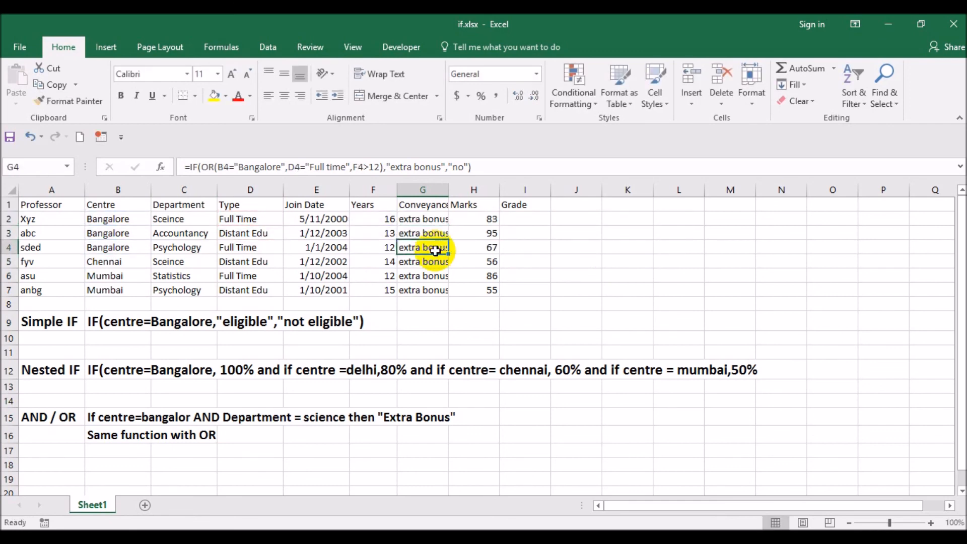
key(Down)
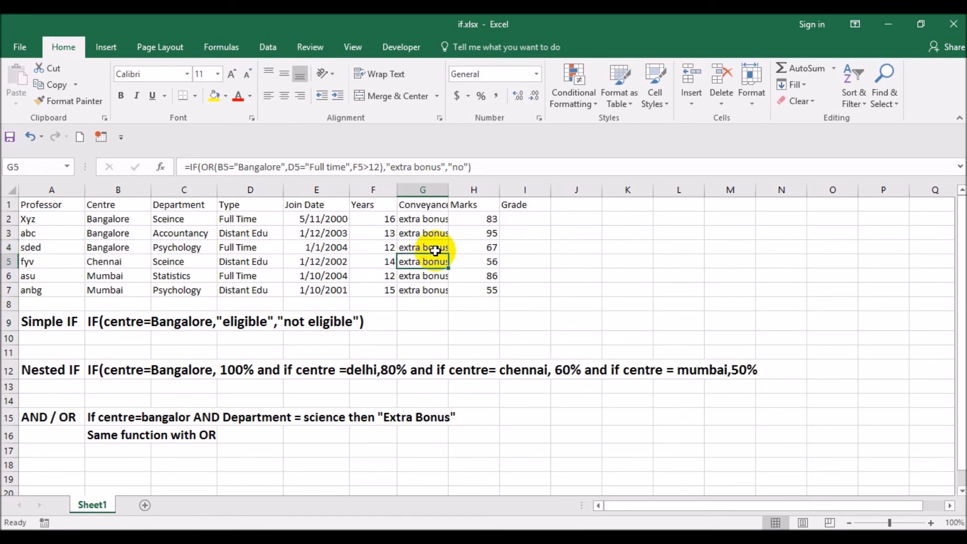
key(Down)
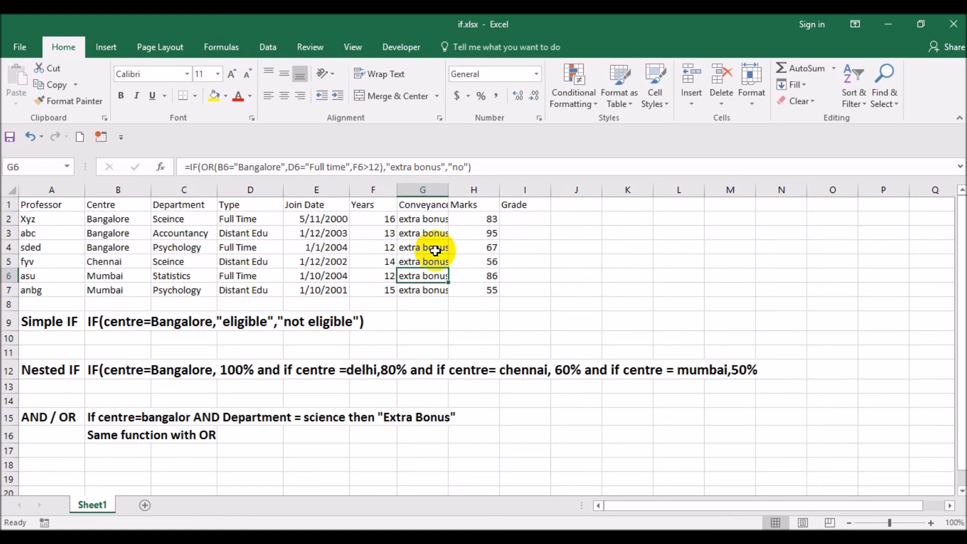
- Compare row 6's centre, type and years with the OR conditions behind the G6 result
key(Left)
key(Left)
key(Left)
key(Left)
key(Right)
key(Right)
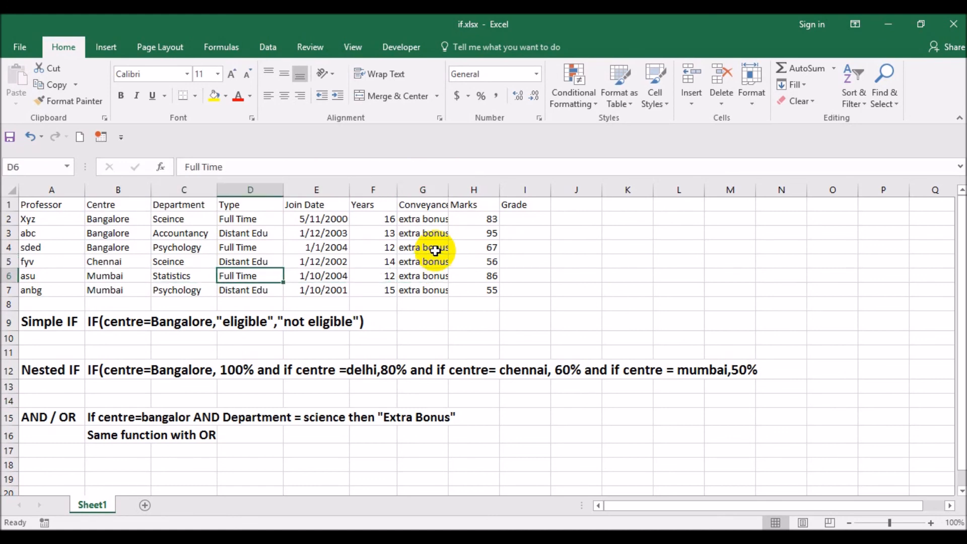
key(Right)
key(Right)
key(Left)
key(Right)
key(Left)
key(Right)
key(Left)
key(Left)
key(Left)
key(Left)
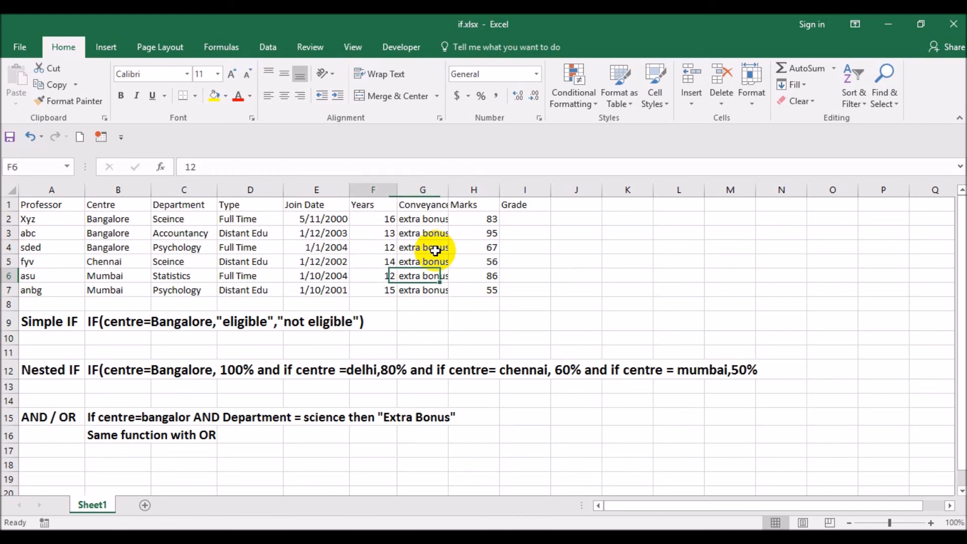
key(Right)
key(Right)
key(Right)
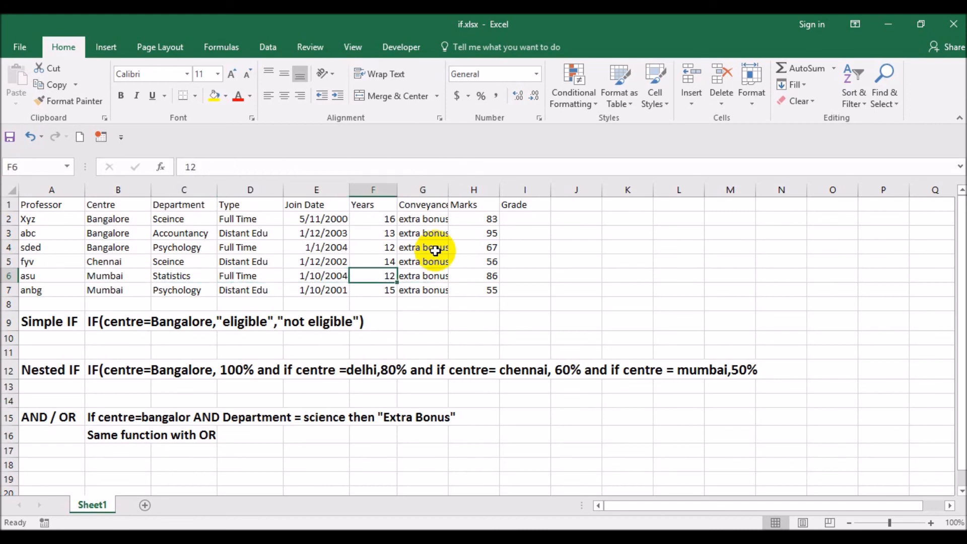
key(Left)
key(Left)
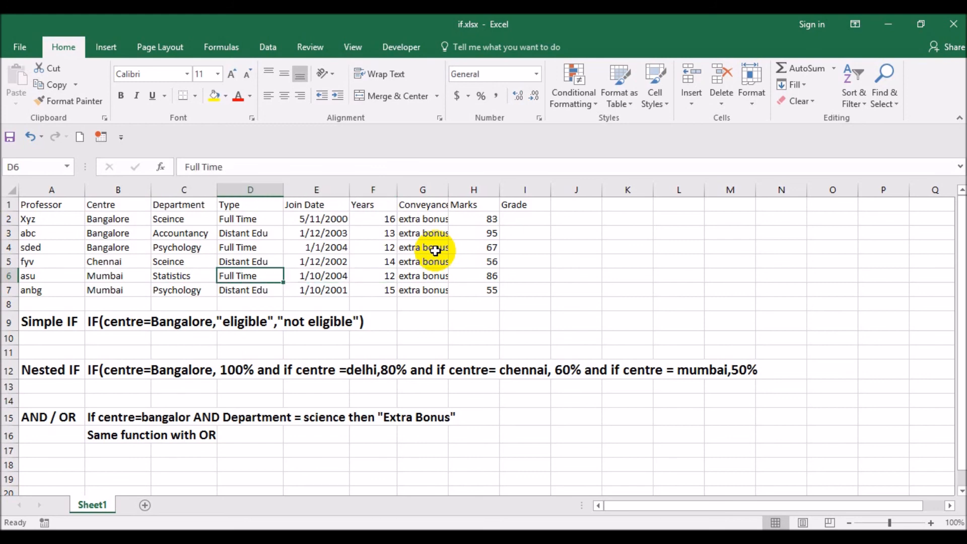
- Compare row 7's centre, type and years with the OR conditions in the G7 formula
key(Down)
key(Left)
key(Right)
key(Right)
key(Right)
key(Right)
key(Left)
key(Left)
key(Left)
key(Left)
key(Right)
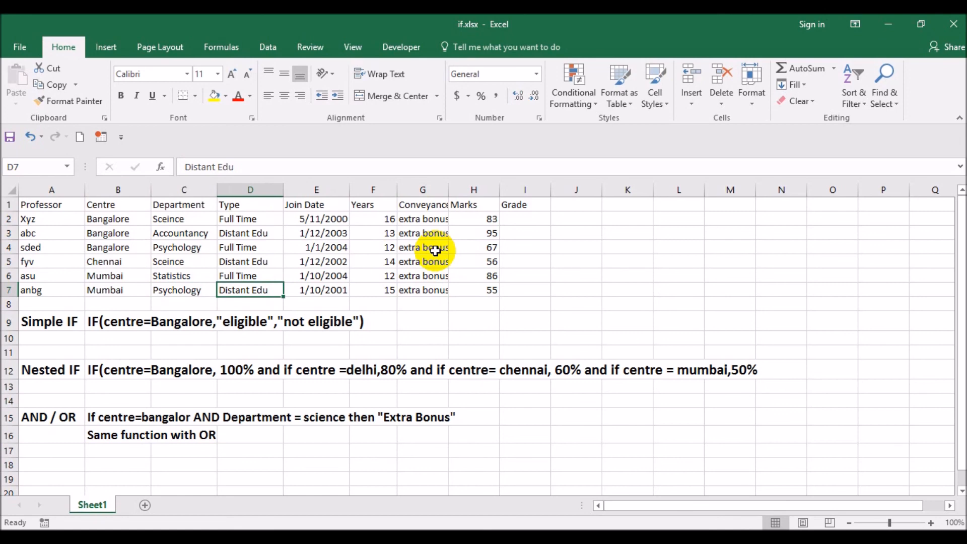
key(Right)
key(Right)
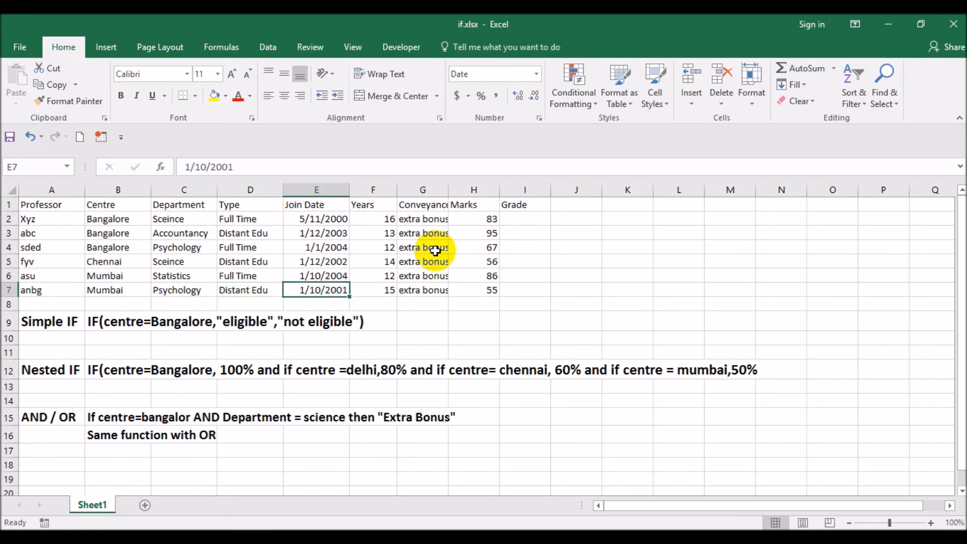
key(Right)
key(F2)
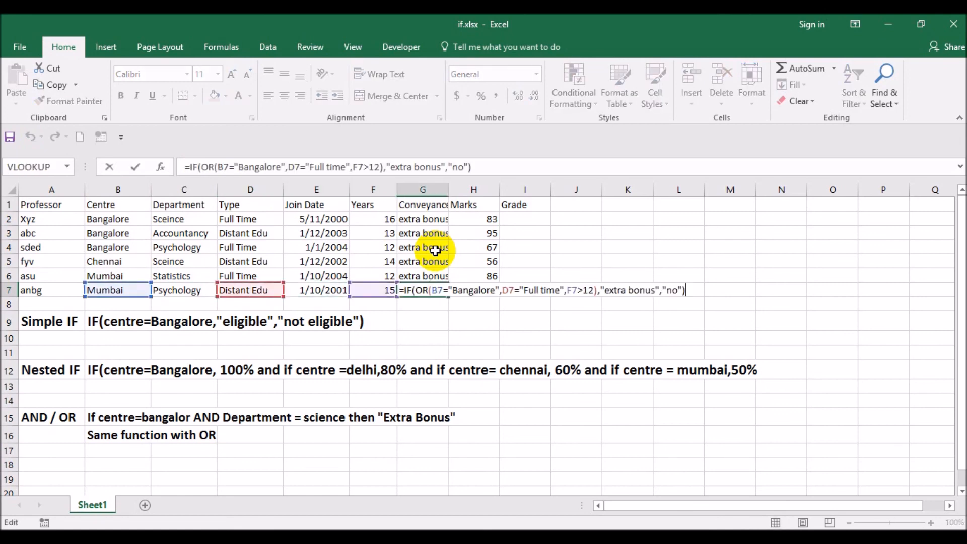
key(Escape)
key(Up)
key(Up)
key(Up)
key(Up)
key(Up)
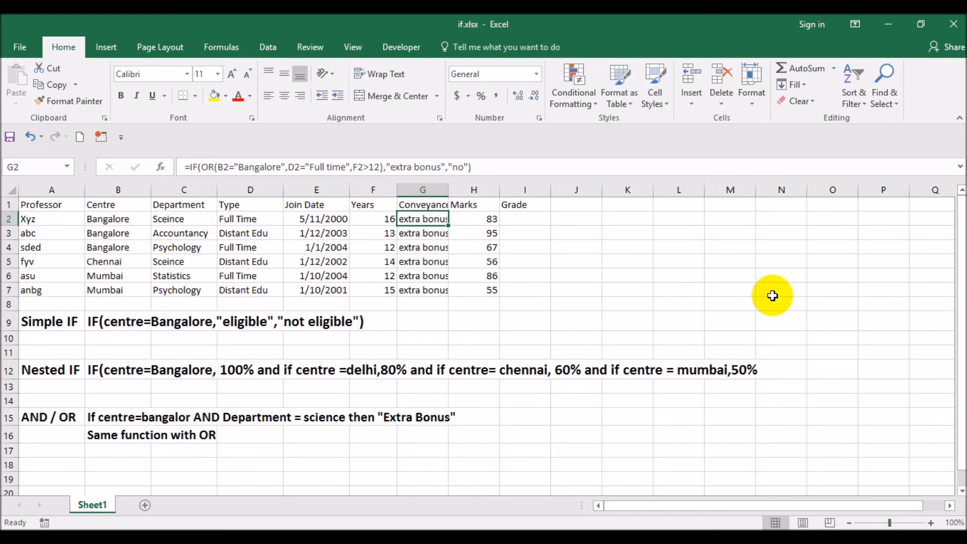
scroll(588, 304, down, 6)
scroll(164, 255, up, 1)
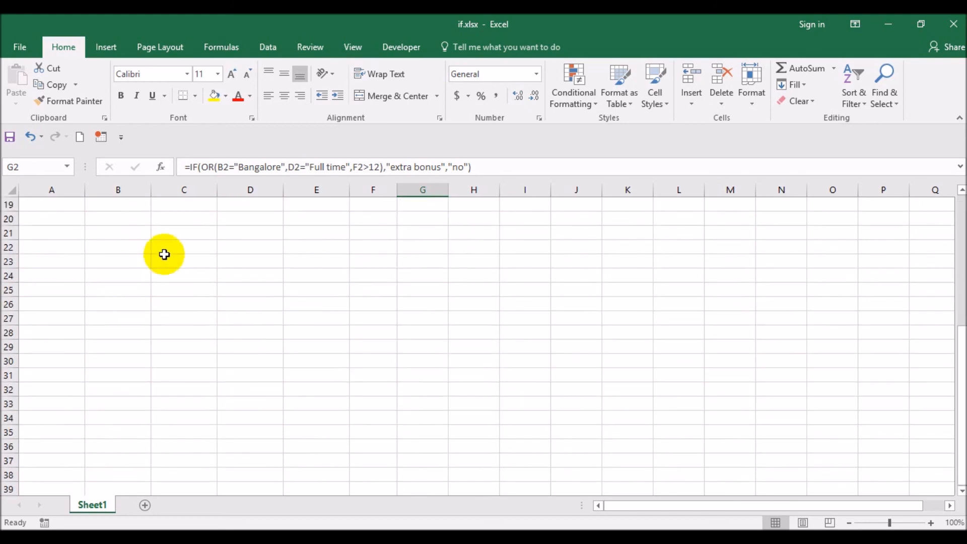
click(164, 252)
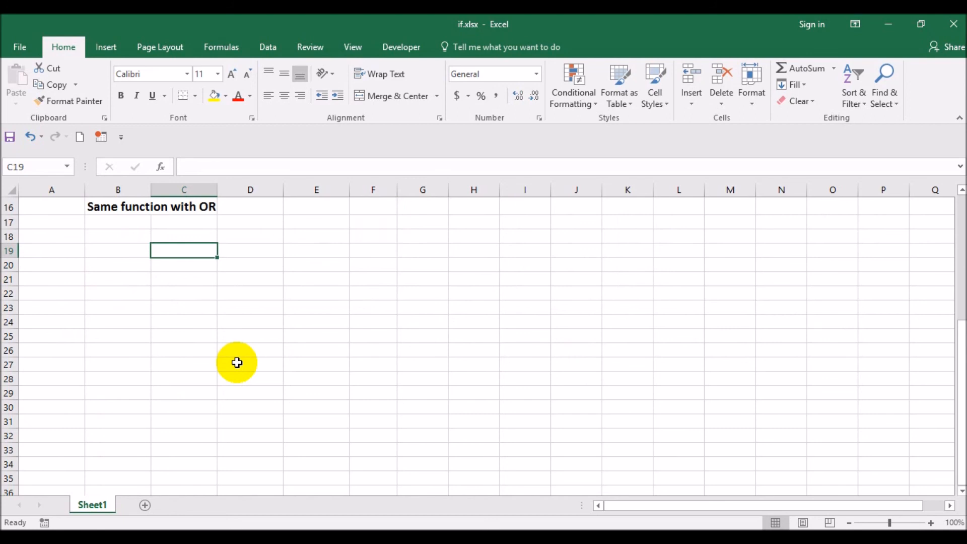
text(xyz)
key(BackSpace)
text(z\)
key(Up)
key(Down)
key(Delete)
- Enter xyz in C20 and 1 in D20
key(Down)
text(xyz)
key(Return)
key(Up)
key(Right)
text(1)
key(Return)
key(Right)
text(2)
key(Return)
text(2)
- Continue the number list in D21:D26 with 2, 3, 4, 4, 4 and 4
key(Return)
key(Up)
key(Up)
key(shift+Down)
key(Delete)
key(Left)
key(Up)
key(Down)
text(2)
key(Return)
text(3)
key(Return)
text(4)
key(Return)
text(4)
key(Return)
text(4)
key(Return)
text(4)
key(Return)
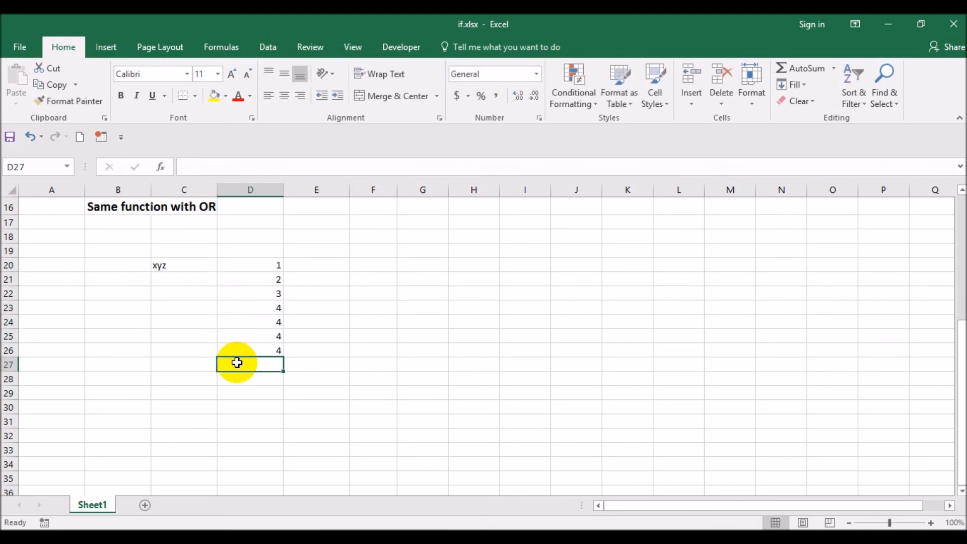
- Enter abc in C27, one row below the end of the number list
key(Up)
key(Up)
key(Up)
key(Up)
key(Up)
key(Up)
key(Left)
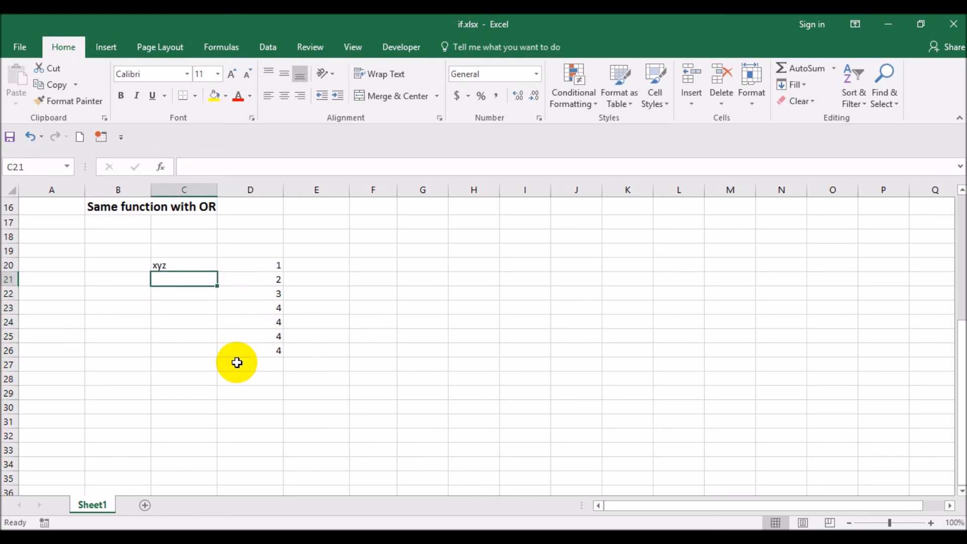
key(Down)
key(Down)
key(Down)
key(Down)
key(Down)
key(Down)
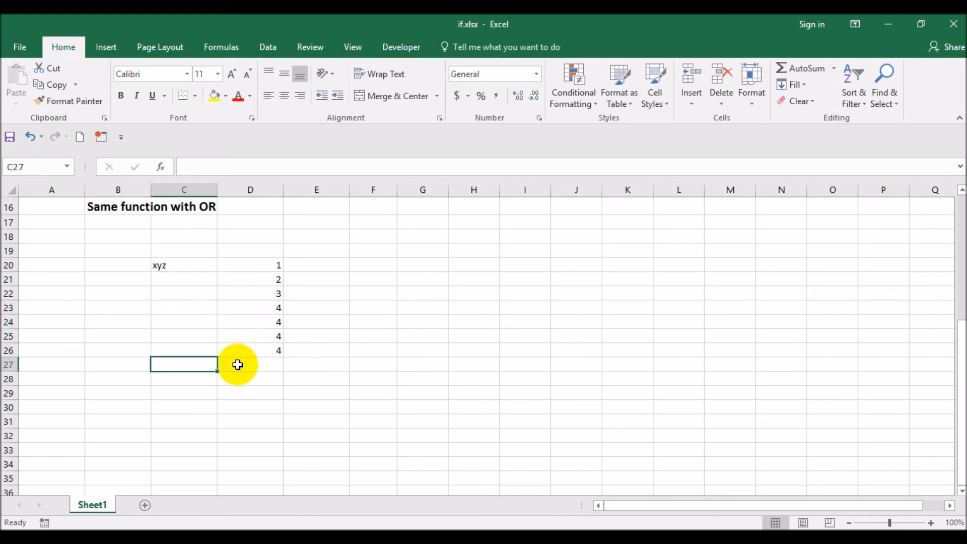
text(abc)
key(Return)
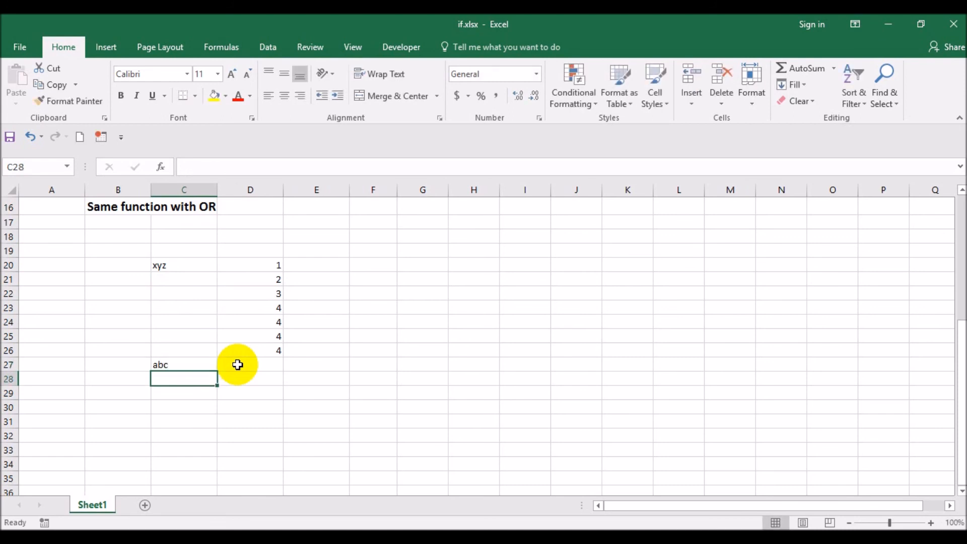
- Copy the numbers in D20:D26 and paste them into D27:D33 beside abc
click(237, 364)
key(Up)
key(shift+Up)
key(shift+Up)
key(shift+Up)
key(shift+Up)
key(shift+Up)
key(shift+Up)
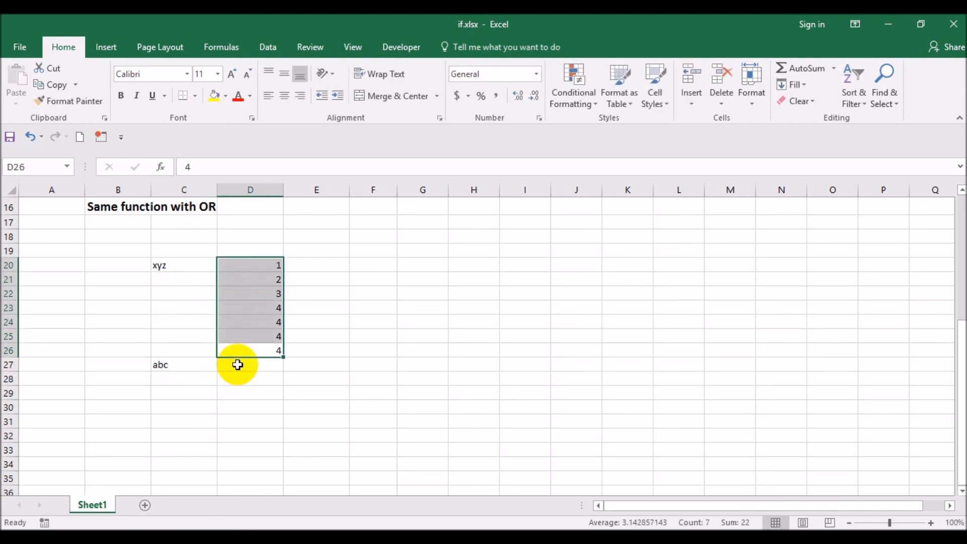
key(ctrl+c)
click(237, 364)
key(Down)
key(Down)
key(Up)
key(Up)
key(Return)
key(Left)
key(Left)
key(Right)
key(Right)
key(Left)
key(Up)
key(Up)
key(Up)
key(Up)
key(Up)
key(Up)
key(Up)
key(Up)
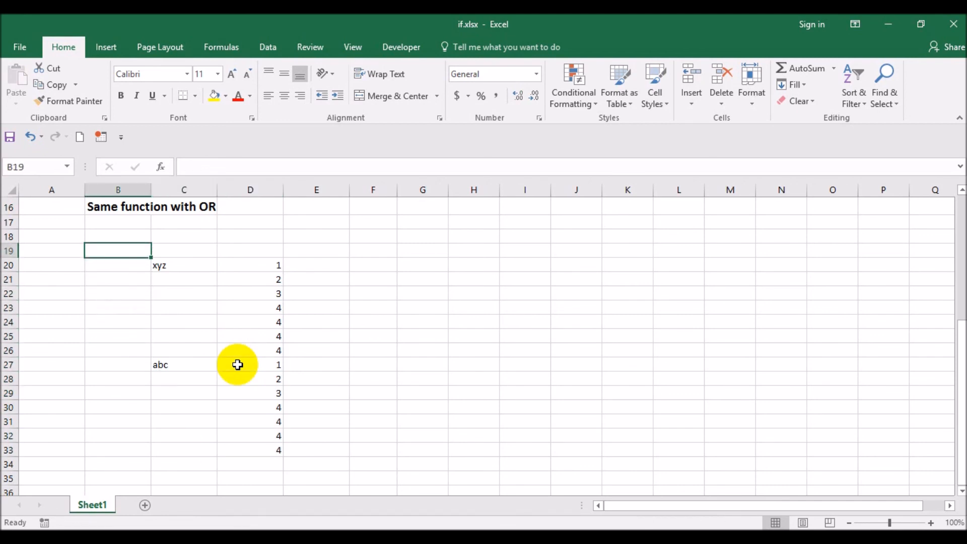
- Enter =IF(C20="",E19,C20) in E20 so a blank name takes the value from the cell above
key(Right)
key(Right)
key(Down)
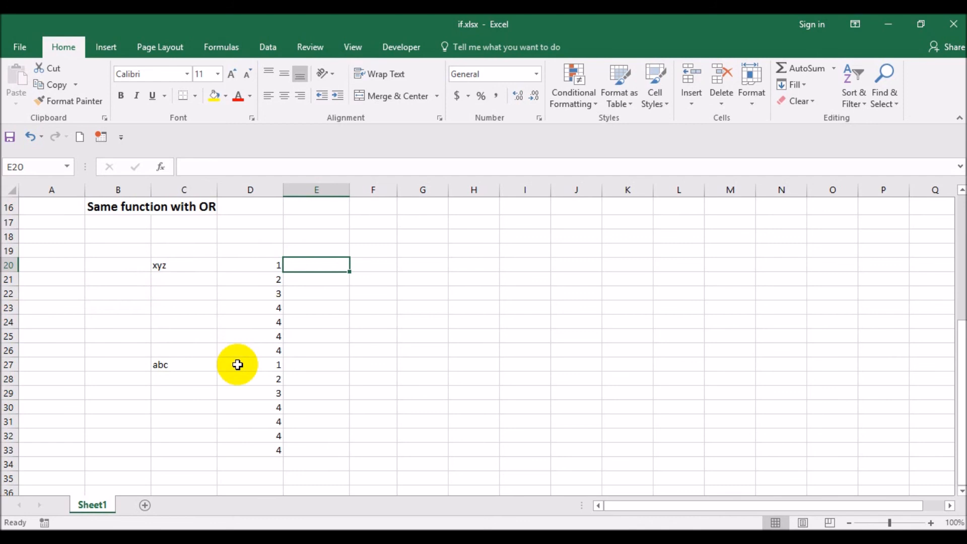
text(=if()
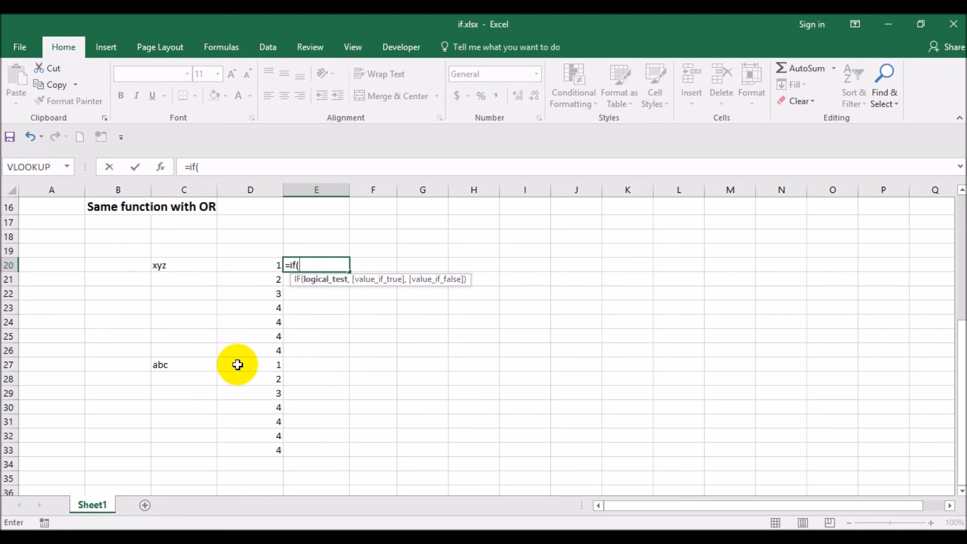
key(Left)
key(Left)
text(="",)
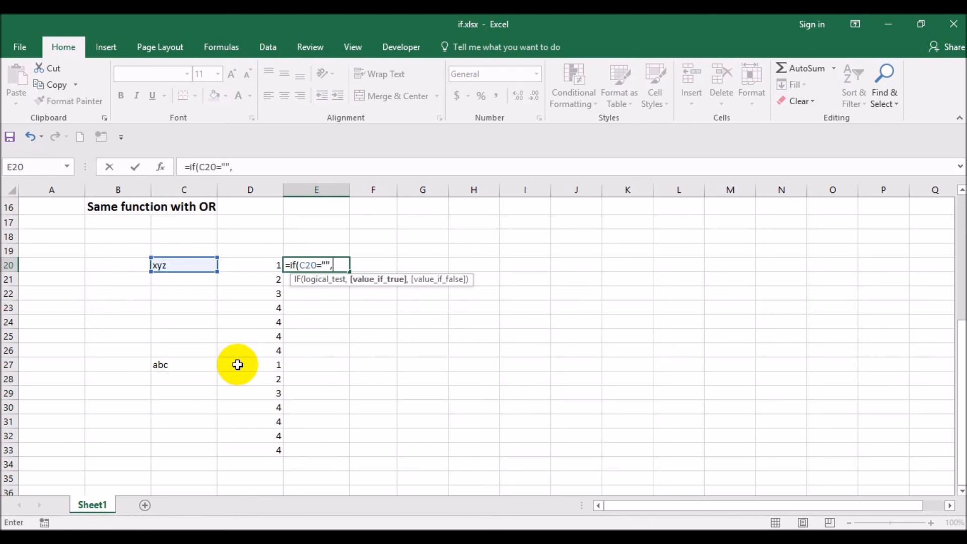
key(Up)
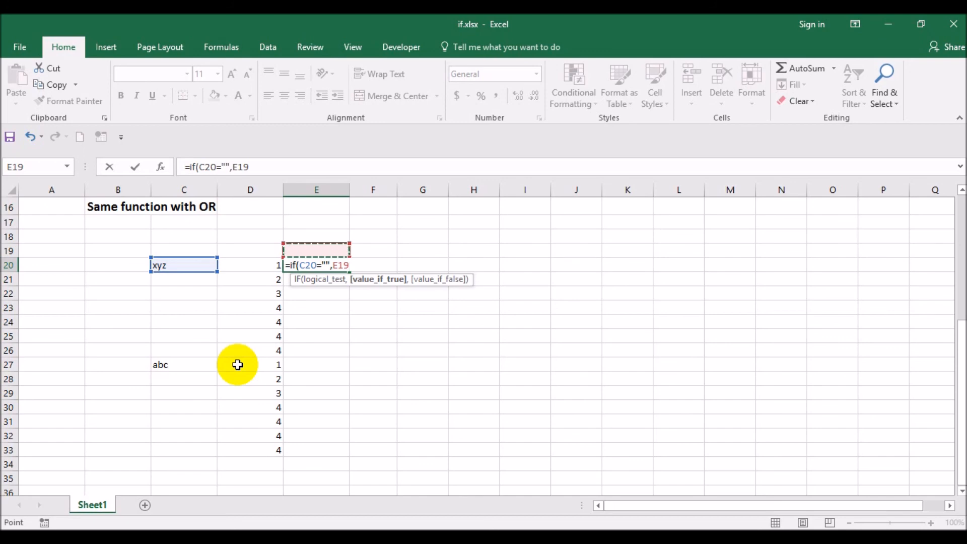
text(,)
key(Left)
key(Left)
key(Return)
- Copy the IF formula from E20 into E21:E33
key(Up)
key(ctrl+c)
key(Down)
key(shift+Down)
key(shift+Down)
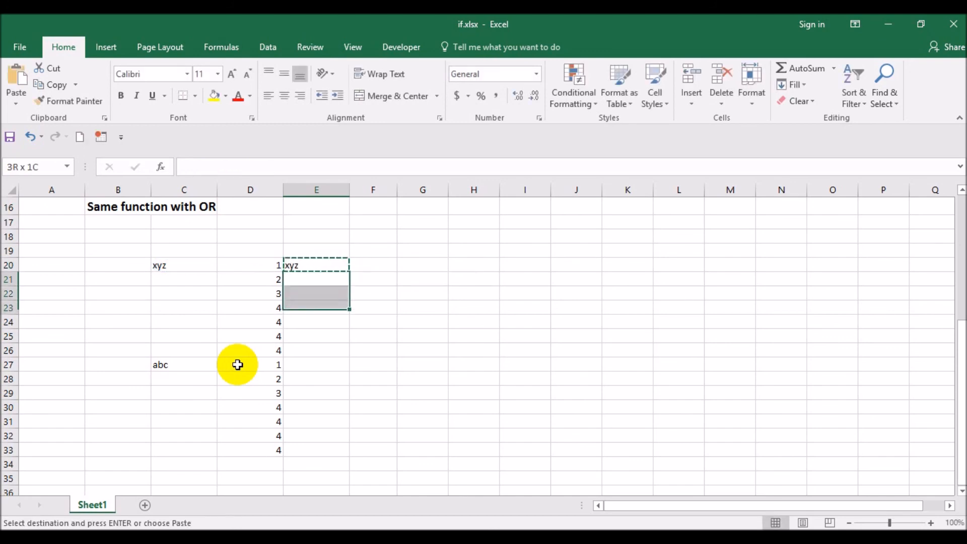
key(shift+Down)
key(shift+Down)
key(shift+Down)
key(shift+Down)
key(shift+Down)
key(shift+Down)
key(shift+Down)
key(shift+Down)
key(shift+Down)
key(shift+Down)
key(Return)
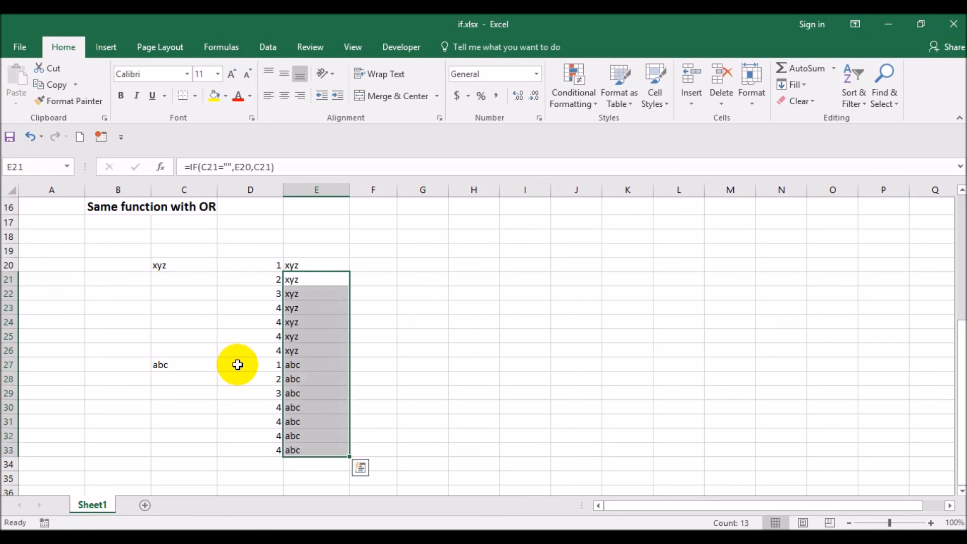
- Inspect the cell references in the IF formulas of E20 and E21
key(Down)
key(Up)
key(Up)
key(F2)
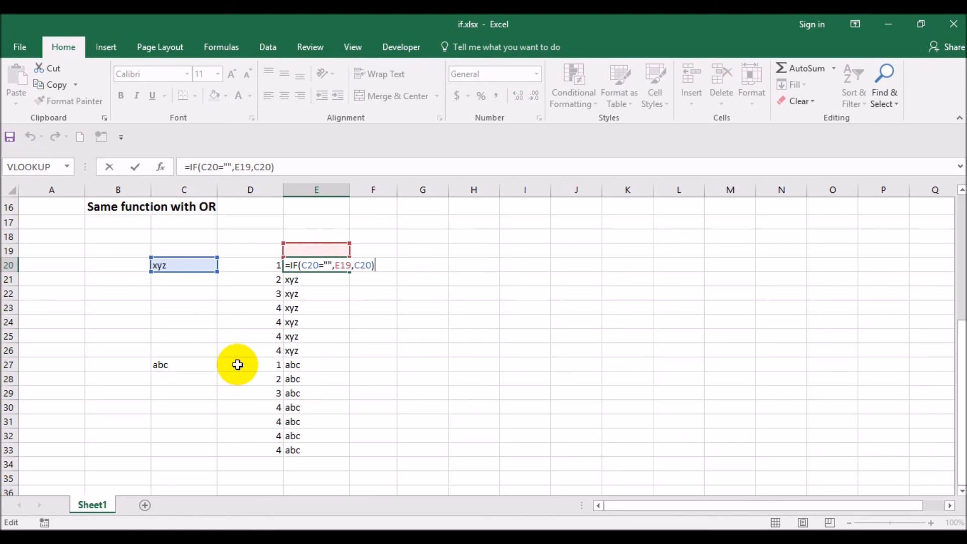
key(Return)
key(Up)
key(F2)
key(Escape)
key(F2)
key(Return)
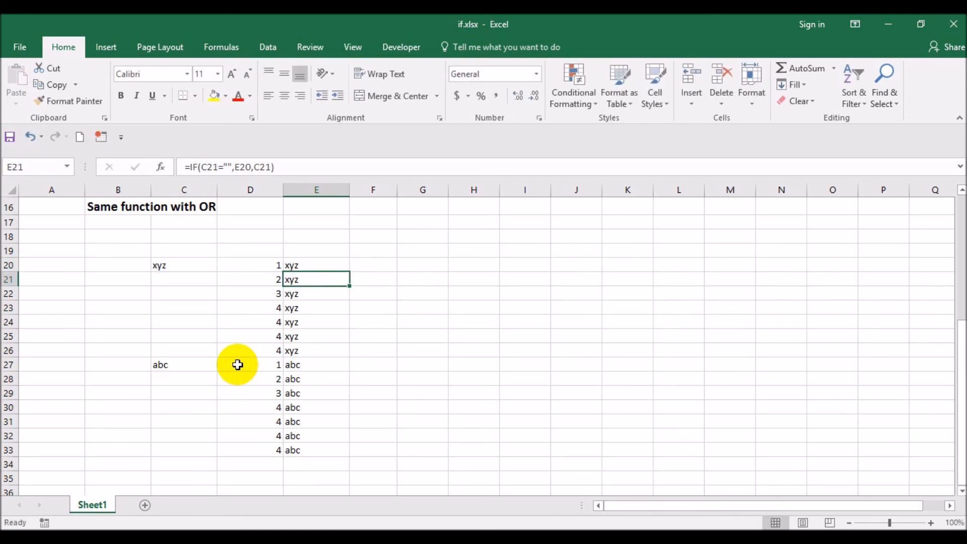
key(F2)
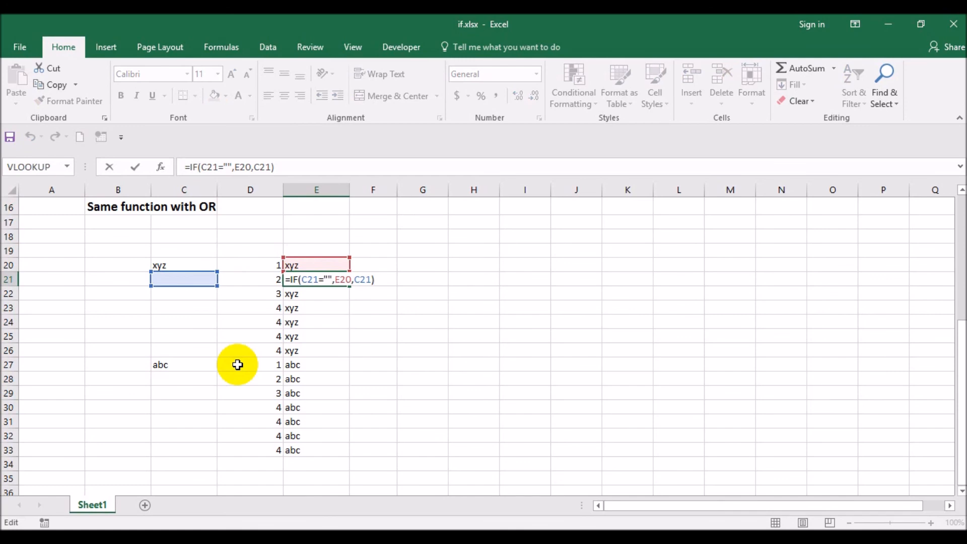
key(Escape)
key(Up)
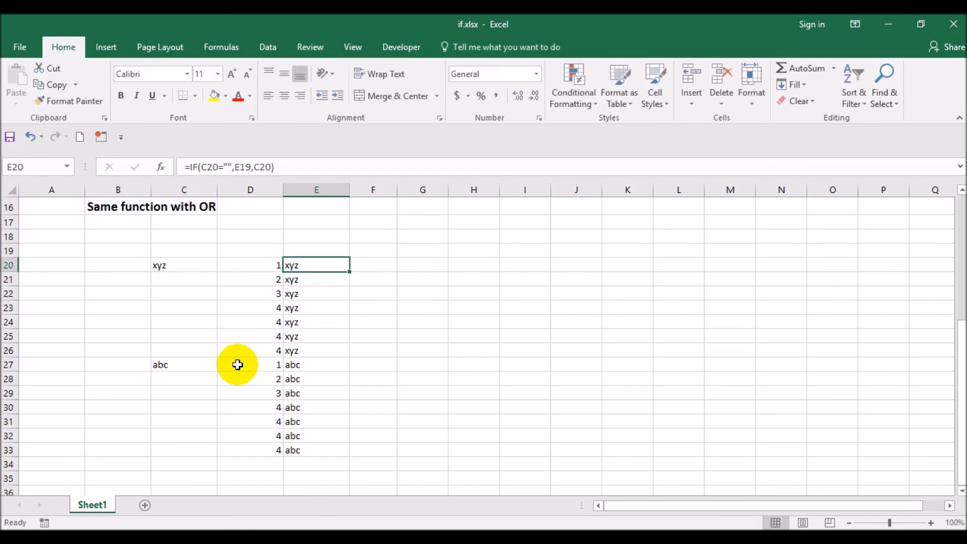
key(ctrl+shift+Down)
key(ctrl+c)
text(d)
key(alt+v)
key(Escape)
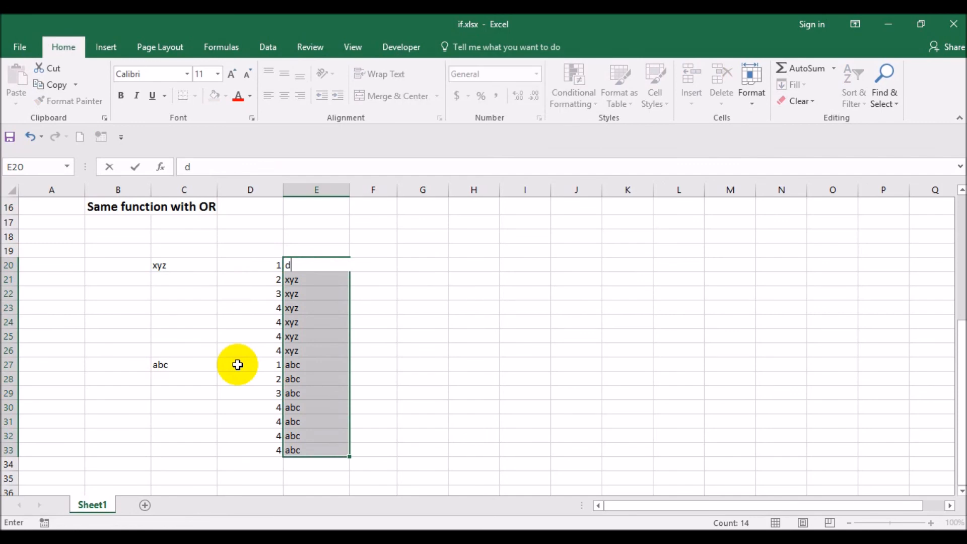
key(Escape)
- Replace the IF formulas in E20:E33 with their values by pasting them in place as values
key(ctrl+c)
key(alt+e)
key(s)
key(v)
key(Return)
key(Left)
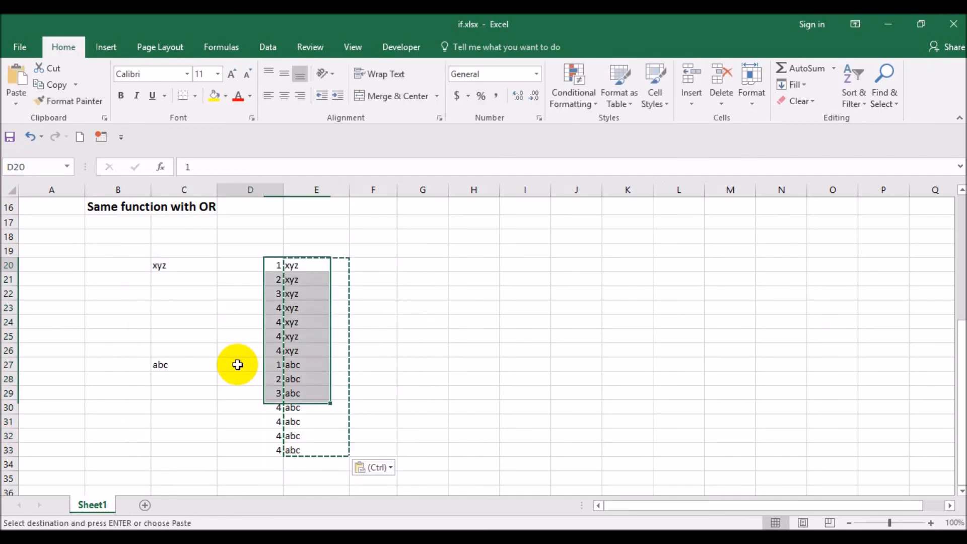
key(Right)
key(Left)
key(shift+Right)
key(shift+Left)
key(shift+Down)
key(shift+Right)
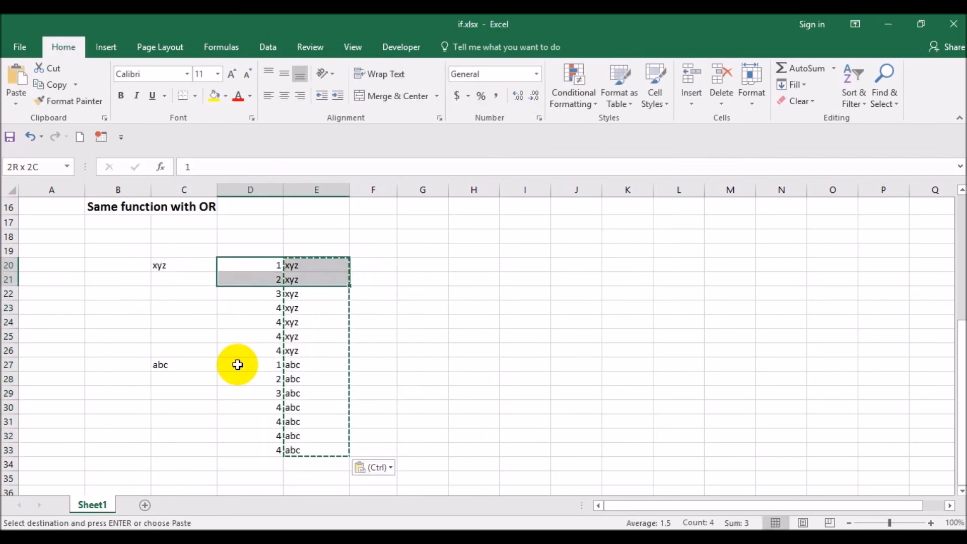
key(shift+Down)
key(shift+Down)
key(shift+Down)
key(shift+Down)
key(shift+Down)
key(shift+Down)
key(shift+Down)
key(shift+Down)
key(shift+Down)
key(Right)
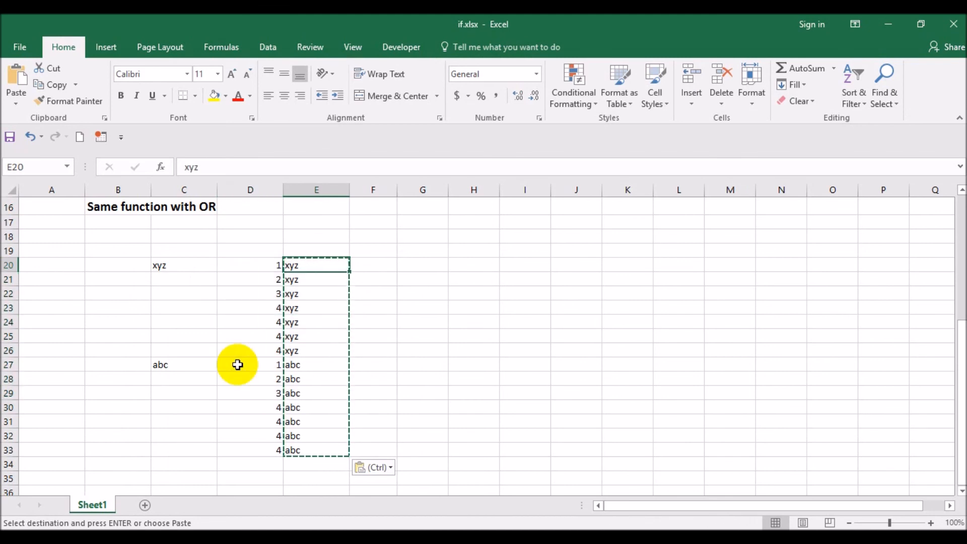